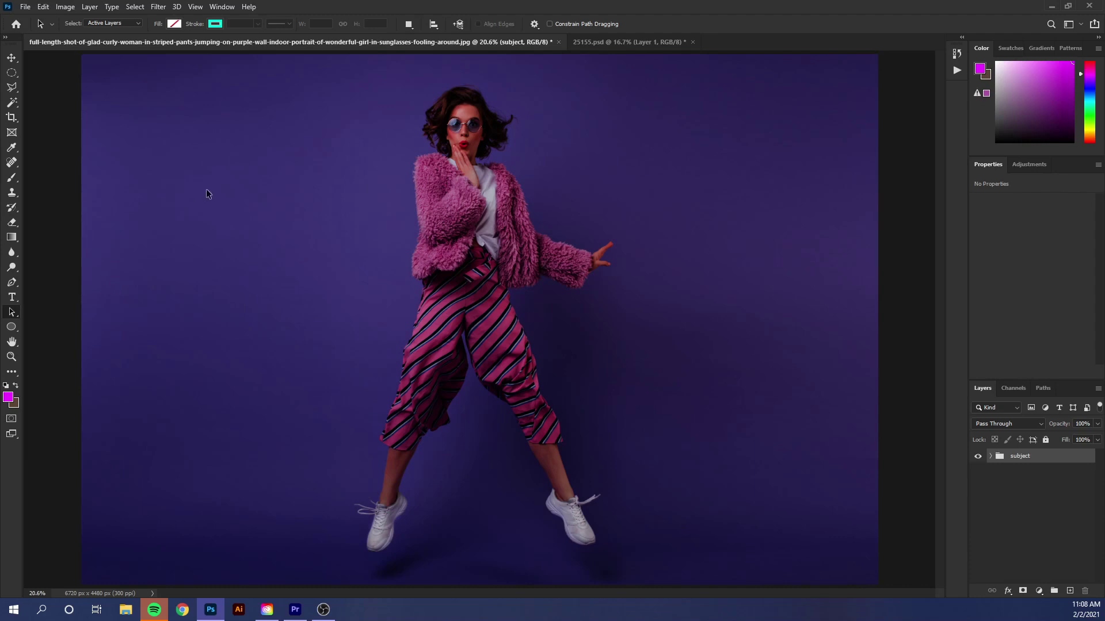
Compare the subject group's Exposure 1 and Curves 1 adjustments, then collapse and select the group.
click(989, 457)
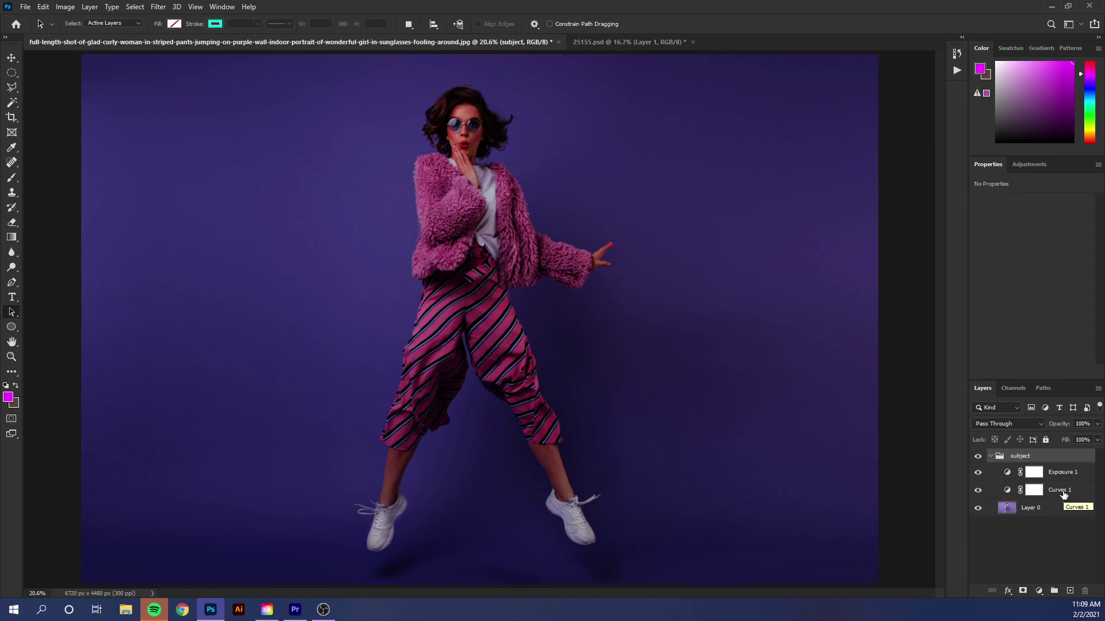
click(977, 472)
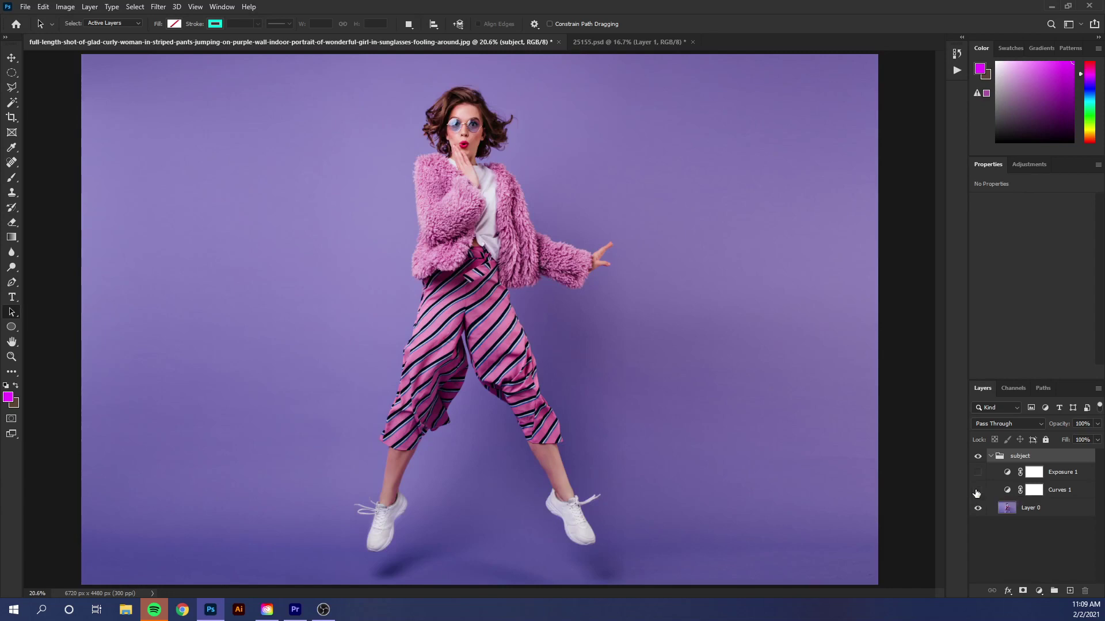
click(978, 490)
click(978, 472)
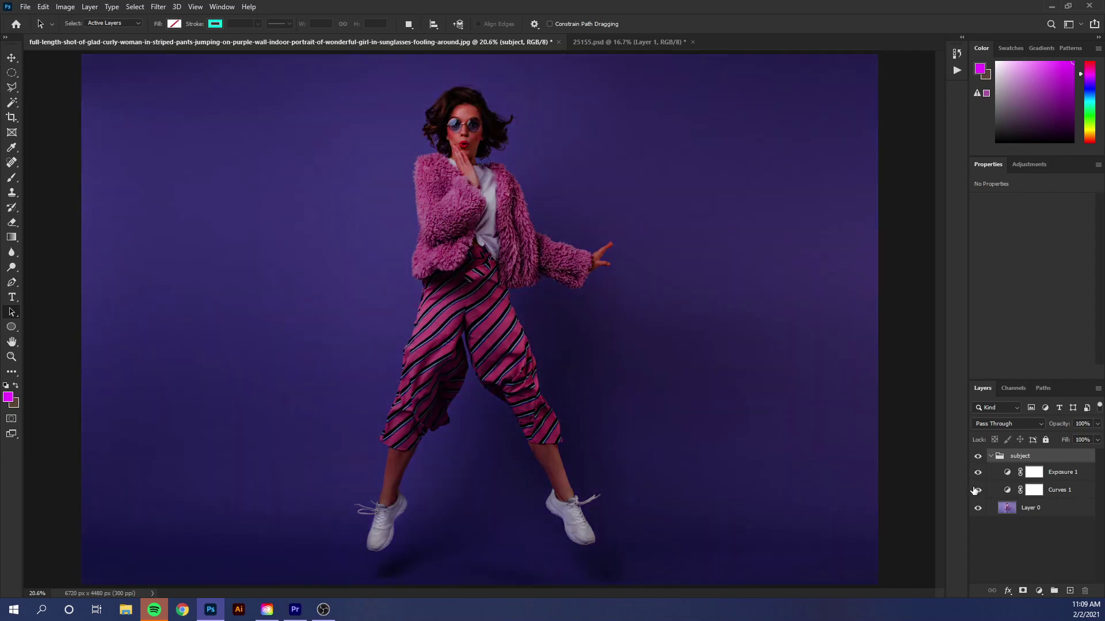
click(1069, 477)
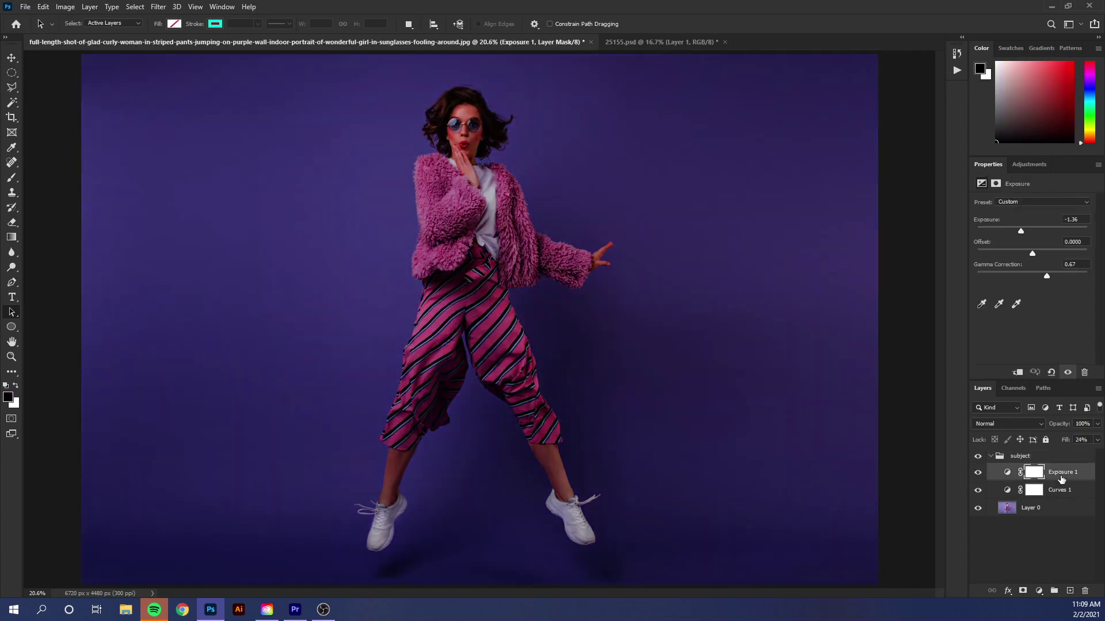
click(1040, 590)
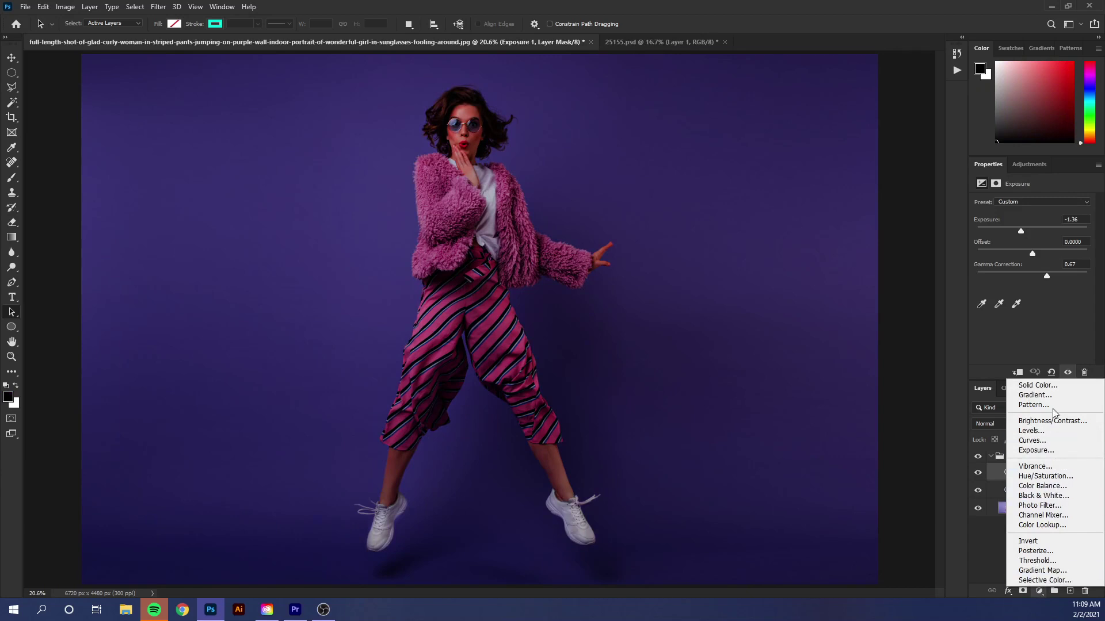
click(1039, 593)
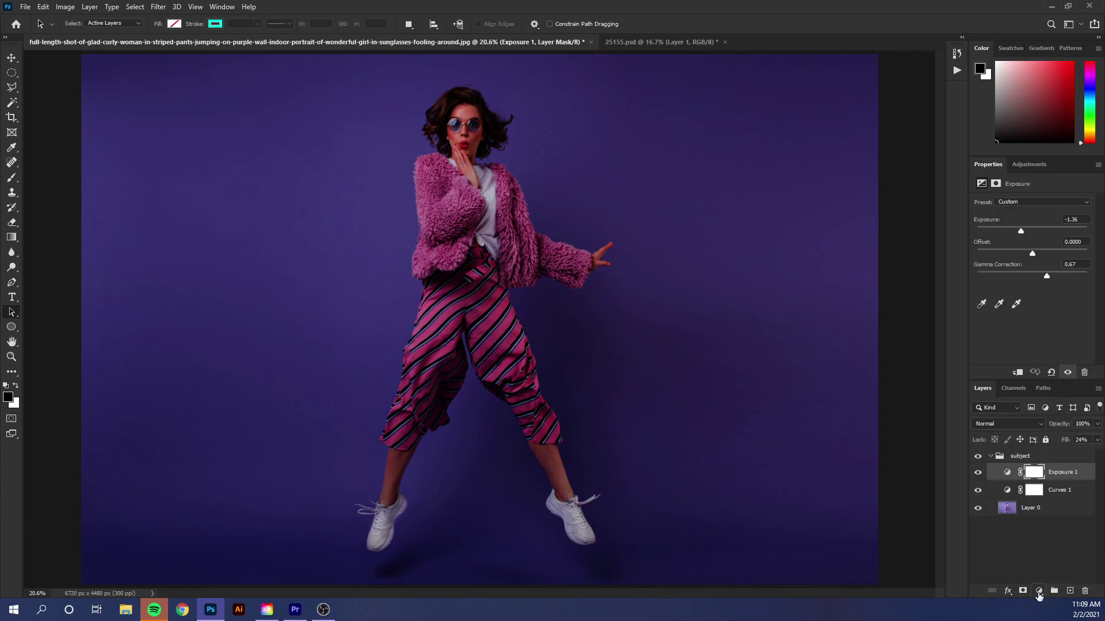
click(990, 456)
click(1022, 460)
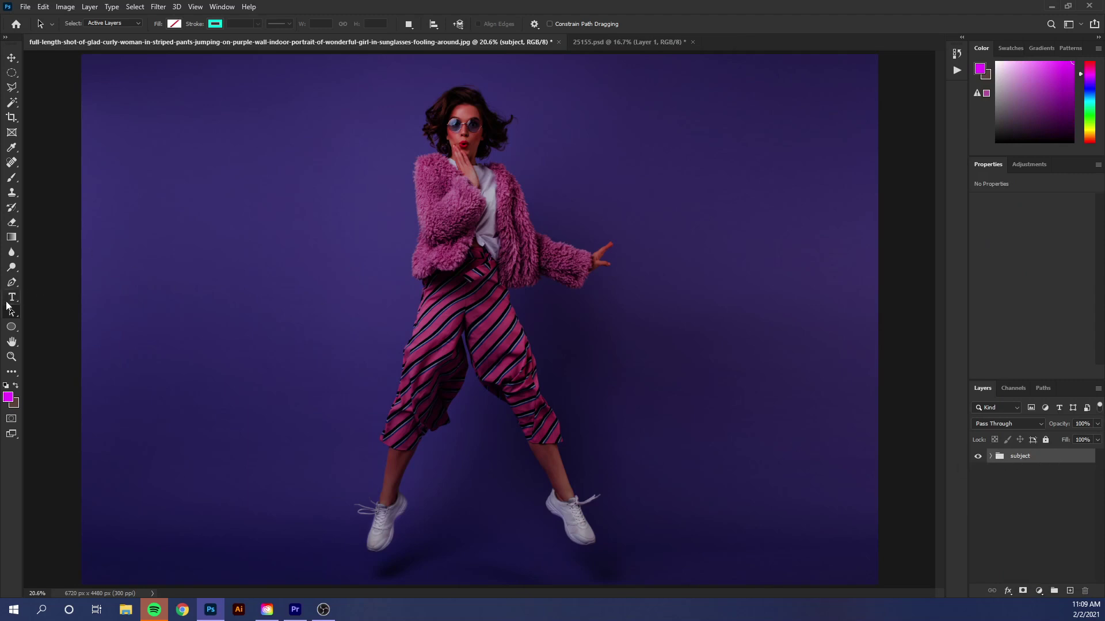
Draw a wide, unfilled ellipse across the woman's waist.
click(11, 327)
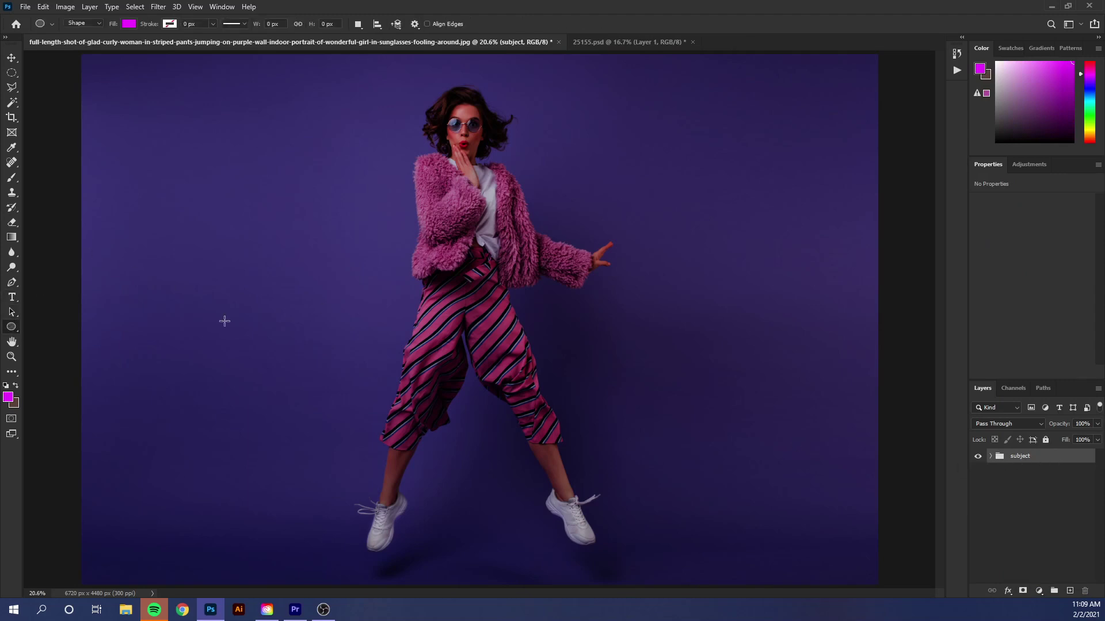
drag(221, 242, 740, 314)
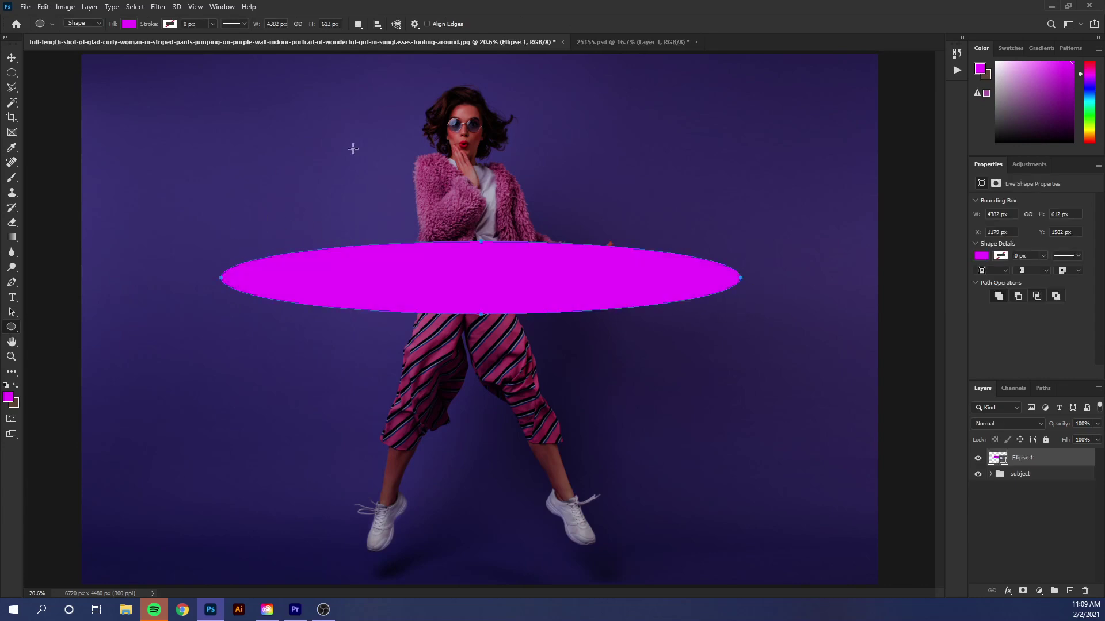
click(133, 25)
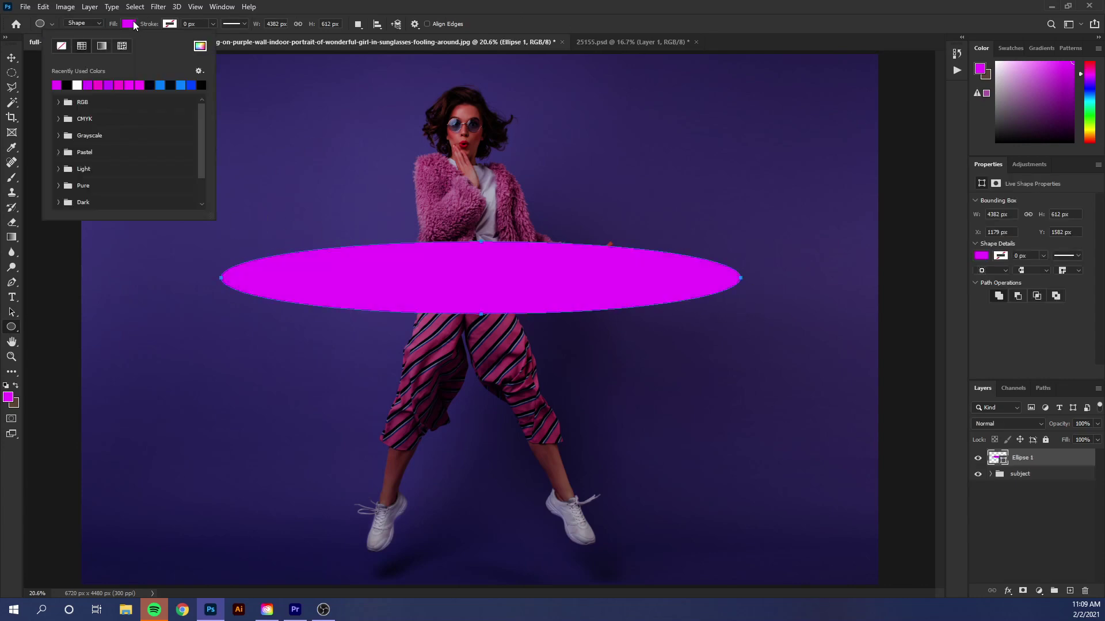
click(61, 46)
Give the ellipse a cyan outline 30 px thick.
click(172, 24)
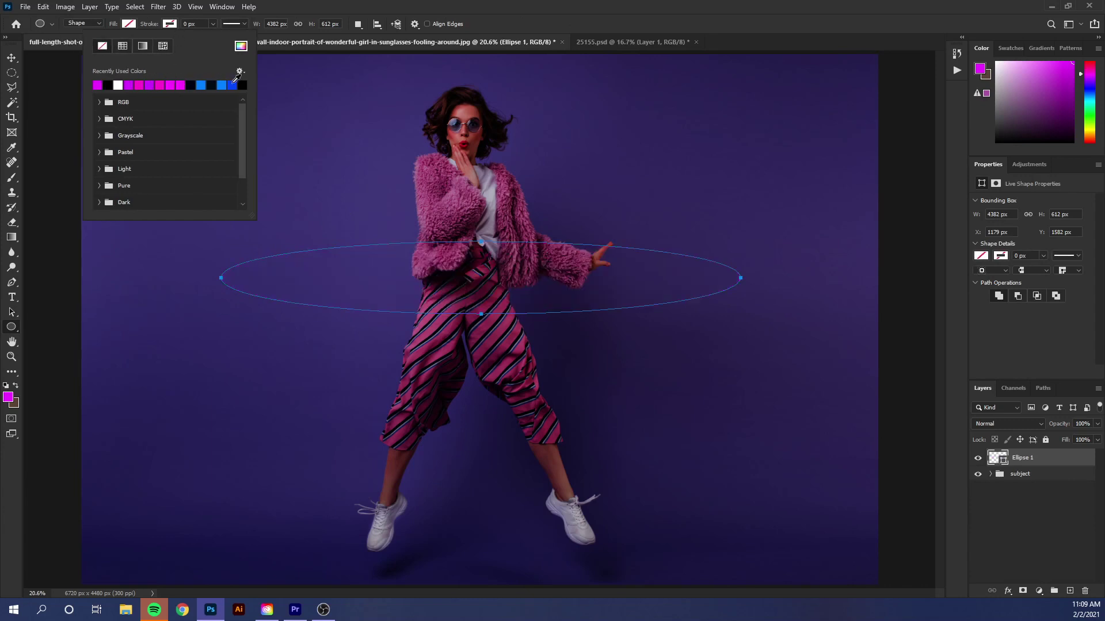
click(201, 85)
click(241, 46)
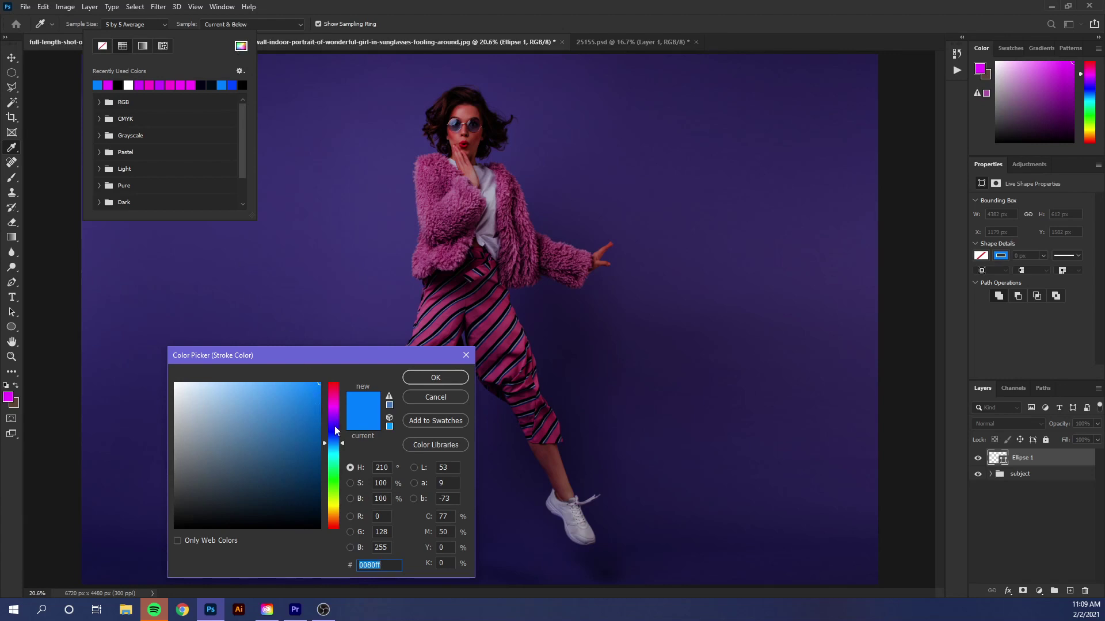
drag(333, 446, 331, 450)
click(443, 375)
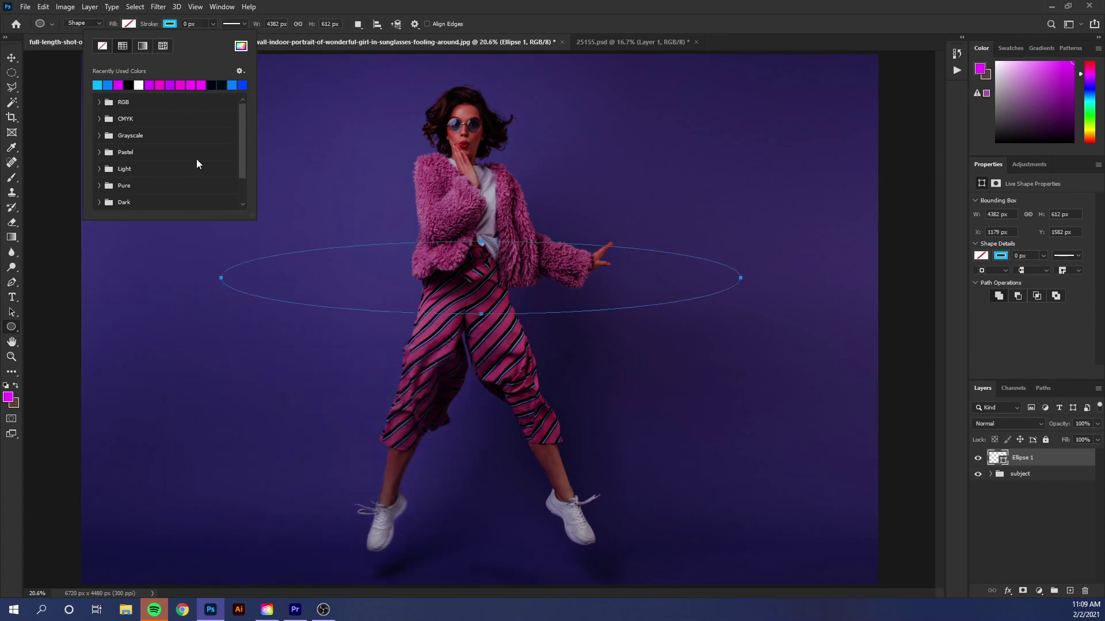
click(164, 26)
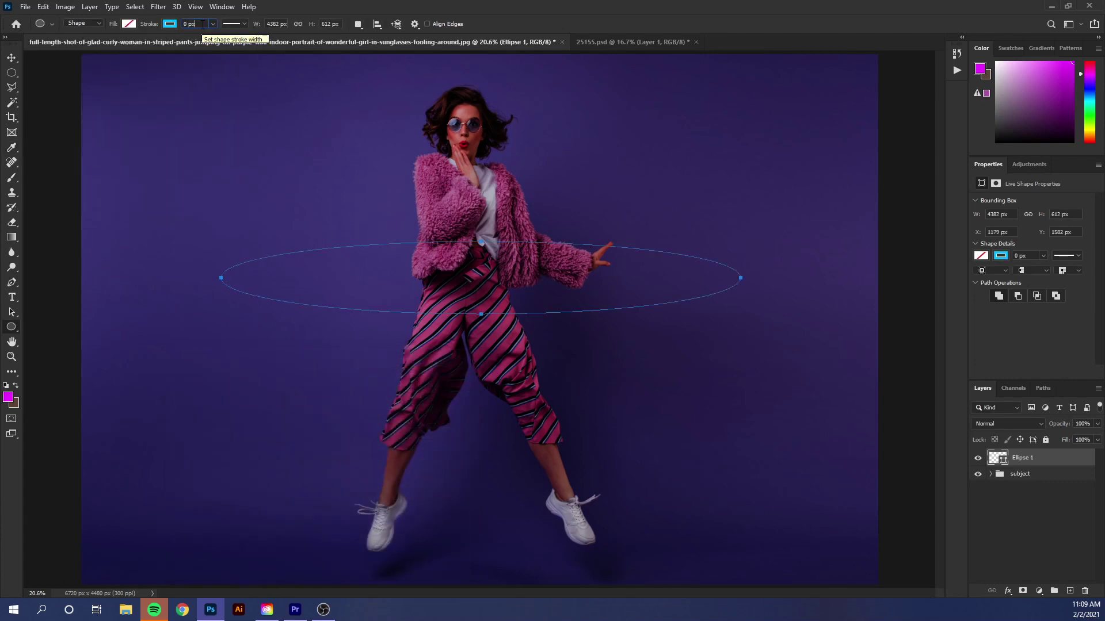
key(BackSpace)
key(BackSpace)
key(BackSpace)
text(30)
key(Return)
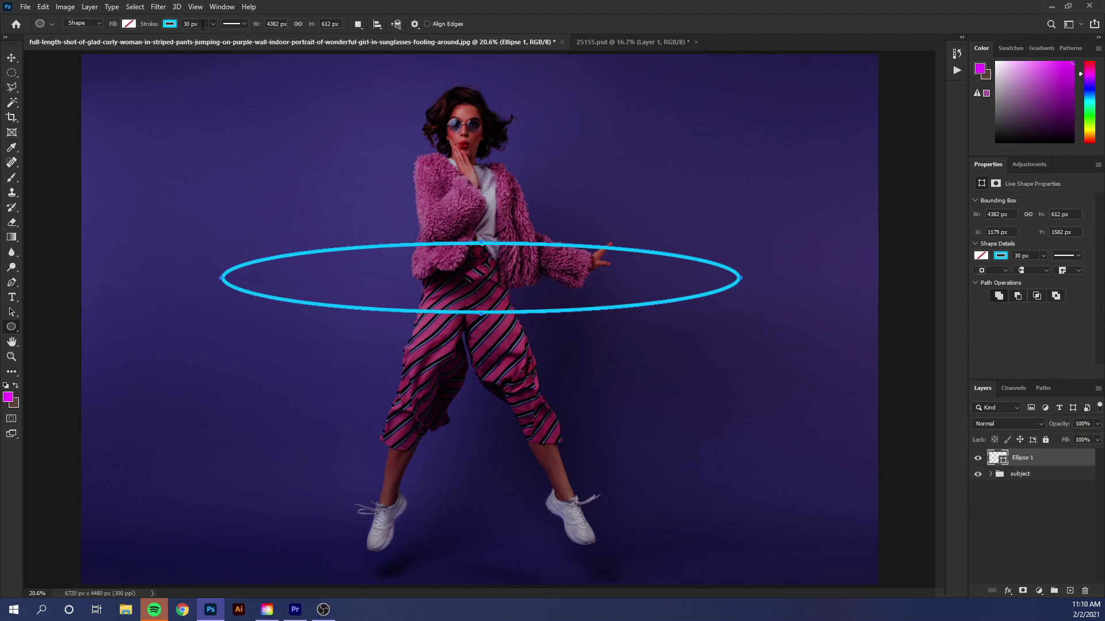
click(11, 58)
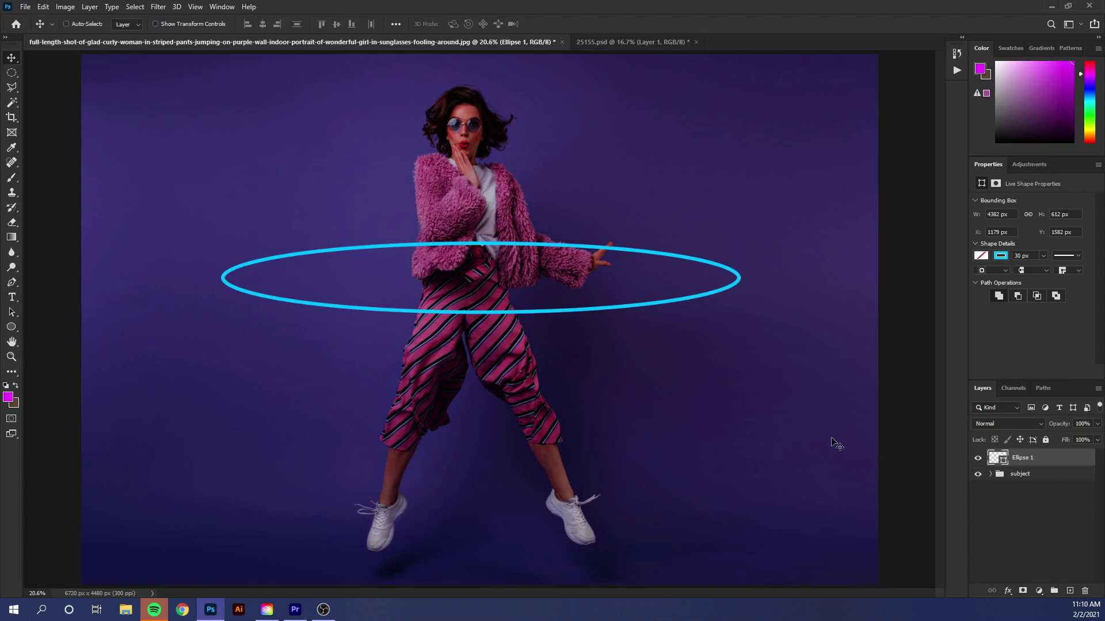
Free Transform the ring to about 3028 × 666 px and raise it to circle her at hand level.
key(ctrl+t)
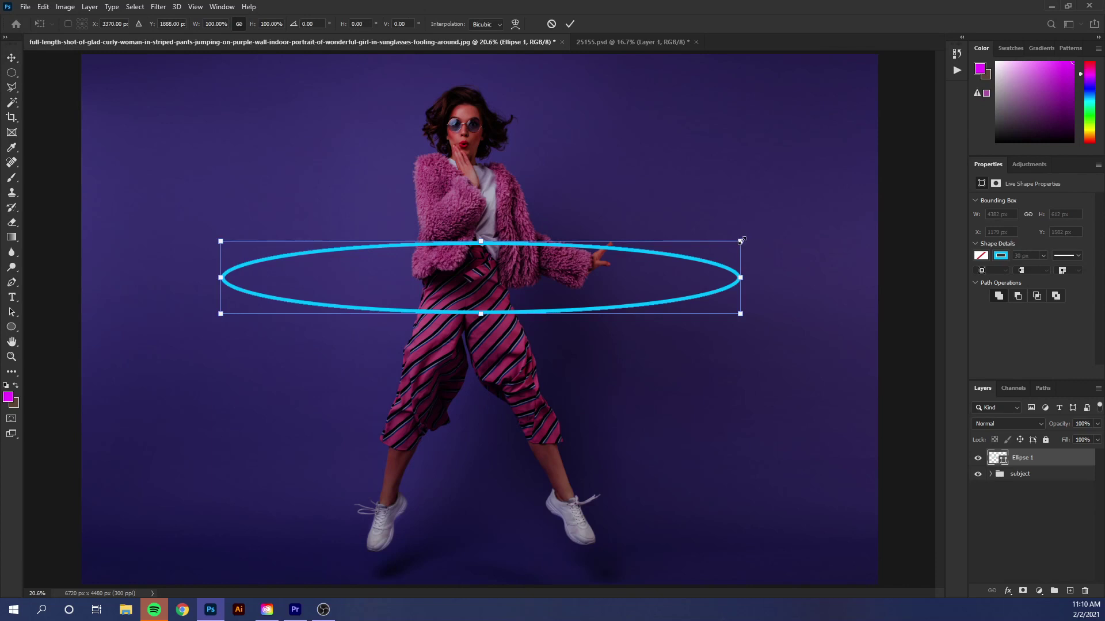
drag(740, 241, 581, 264)
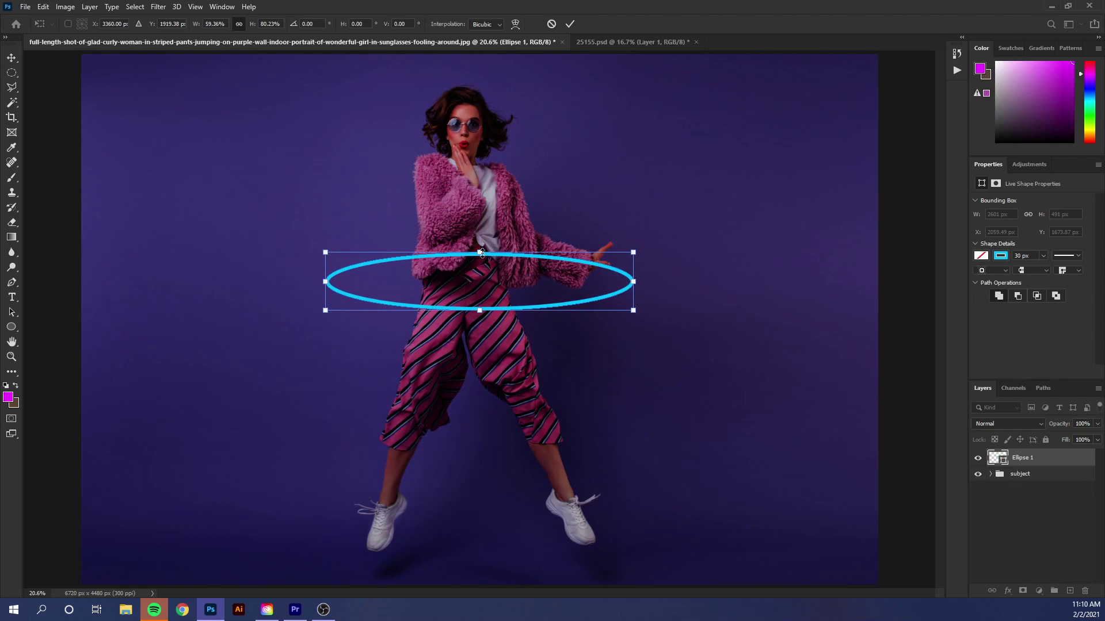
drag(482, 252, 481, 242)
mouse_move(573, 308)
mouse_down()
mouse_move(576, 265)
mouse_move(577, 292)
mouse_up()
drag(632, 266, 633, 240)
key(Return)
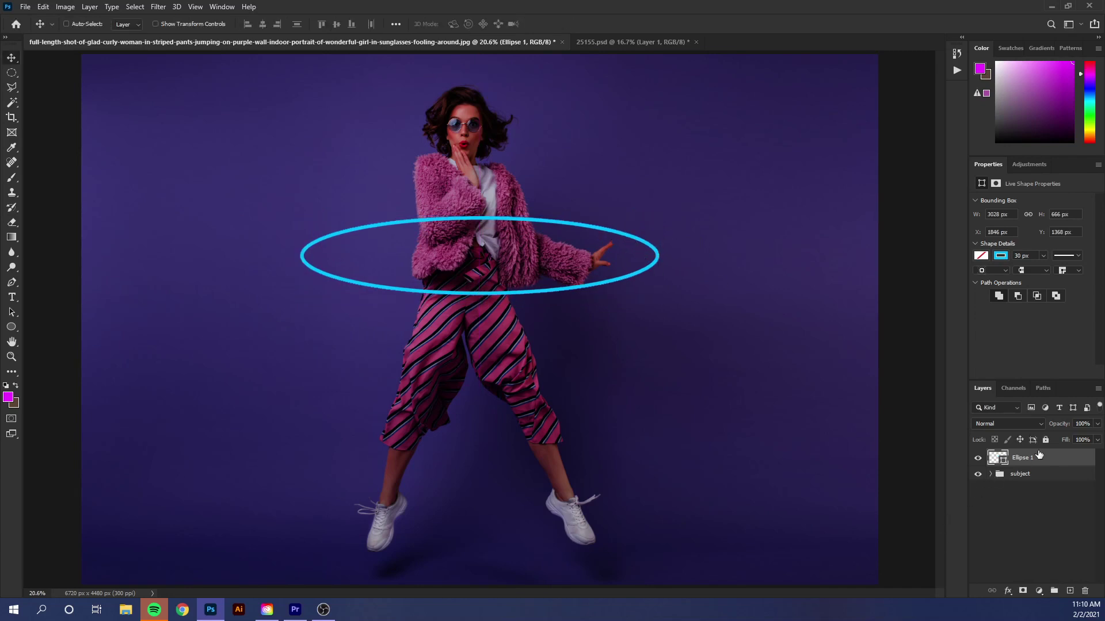
Add a blue Outer Glow of 250 px size with slightly wider spread.
click(1006, 591)
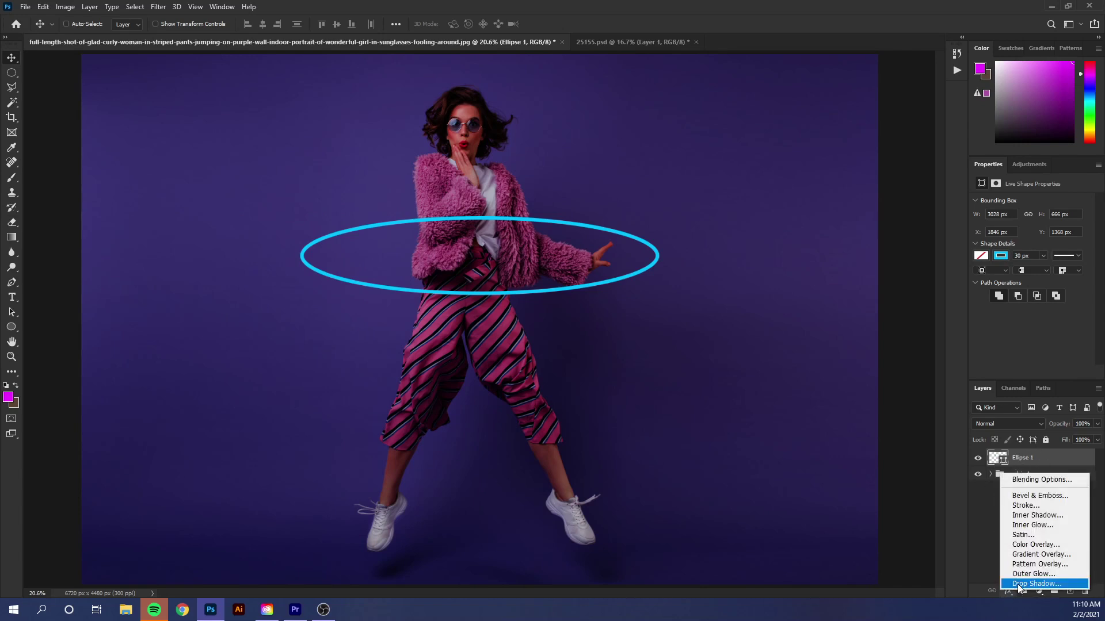
key(Escape)
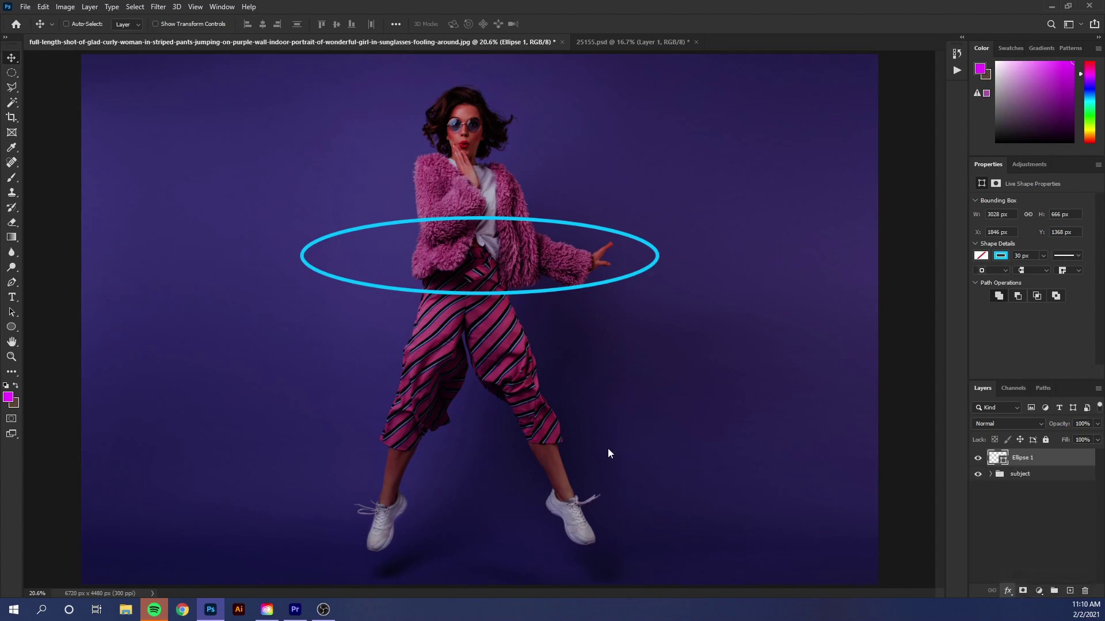
drag(722, 279, 675, 272)
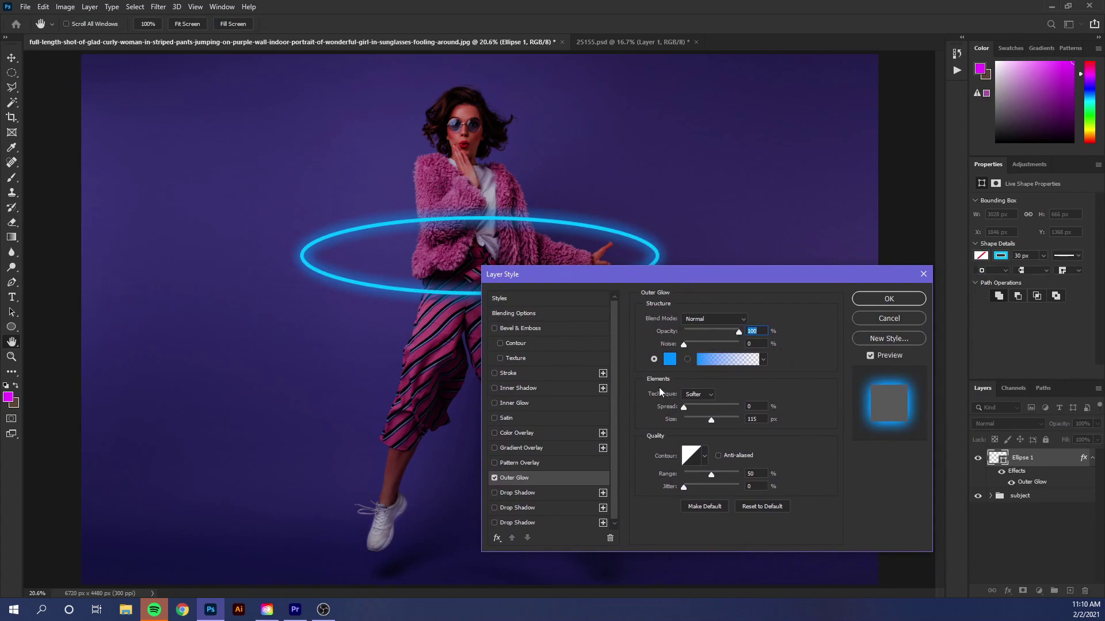
drag(711, 421, 736, 415)
double_click(752, 419)
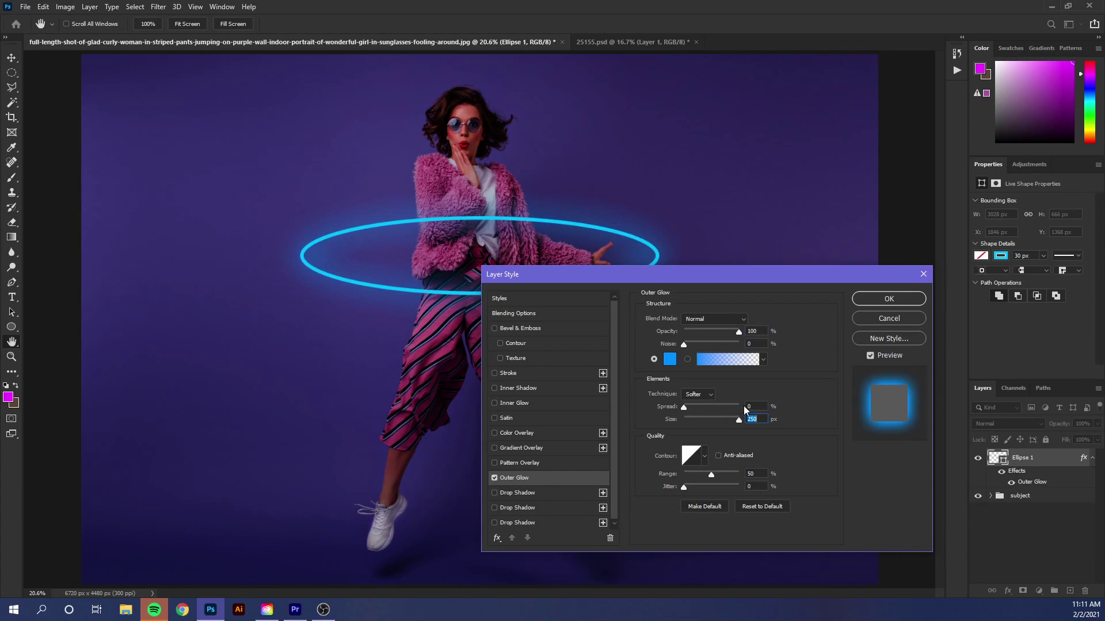
drag(683, 408, 686, 408)
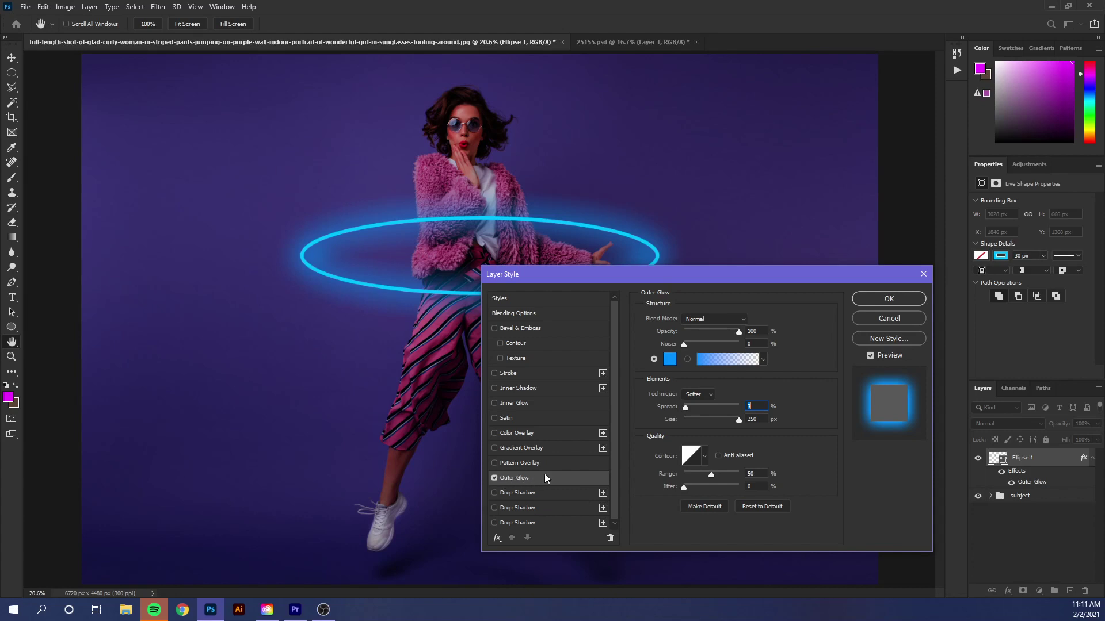
Add a cyan Drop Shadow at 100% opacity and 35 px size, spread nudged up.
click(544, 498)
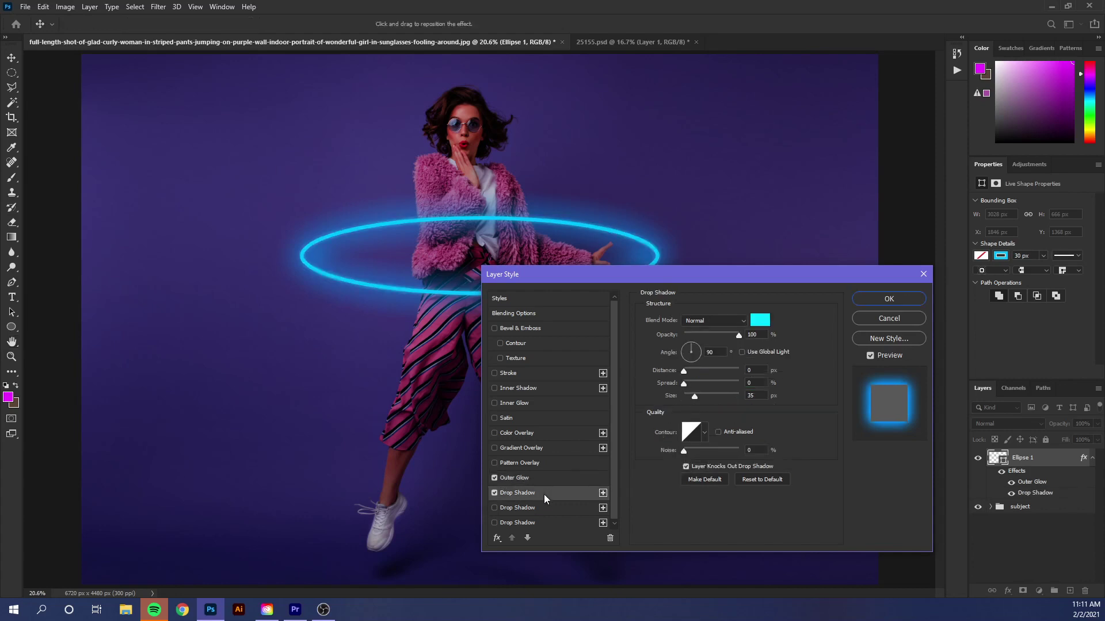
click(761, 321)
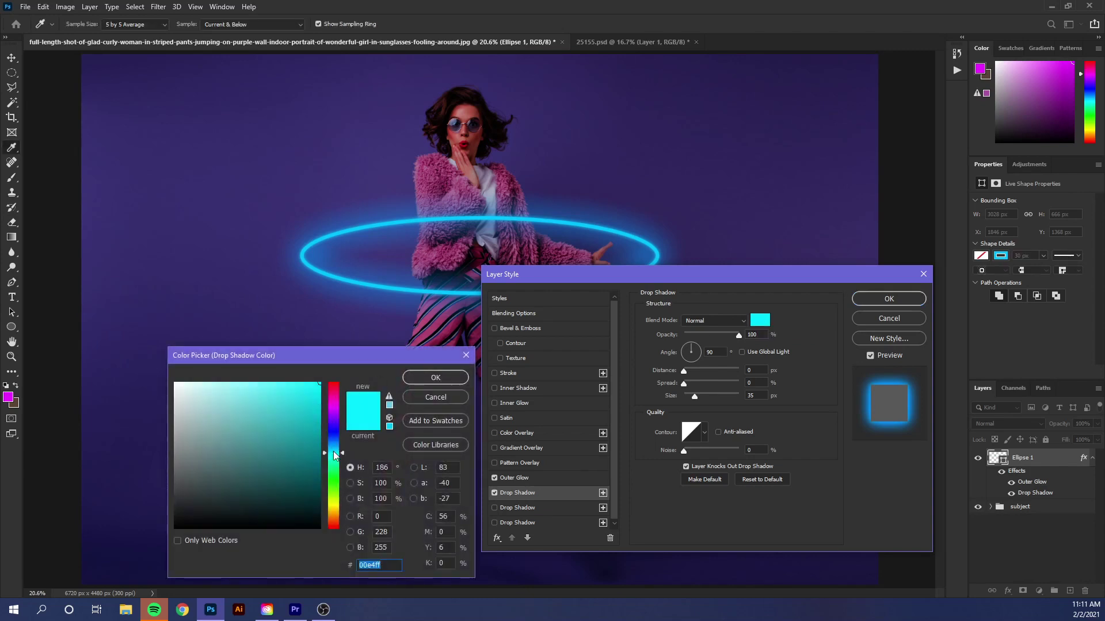
drag(335, 452, 333, 453)
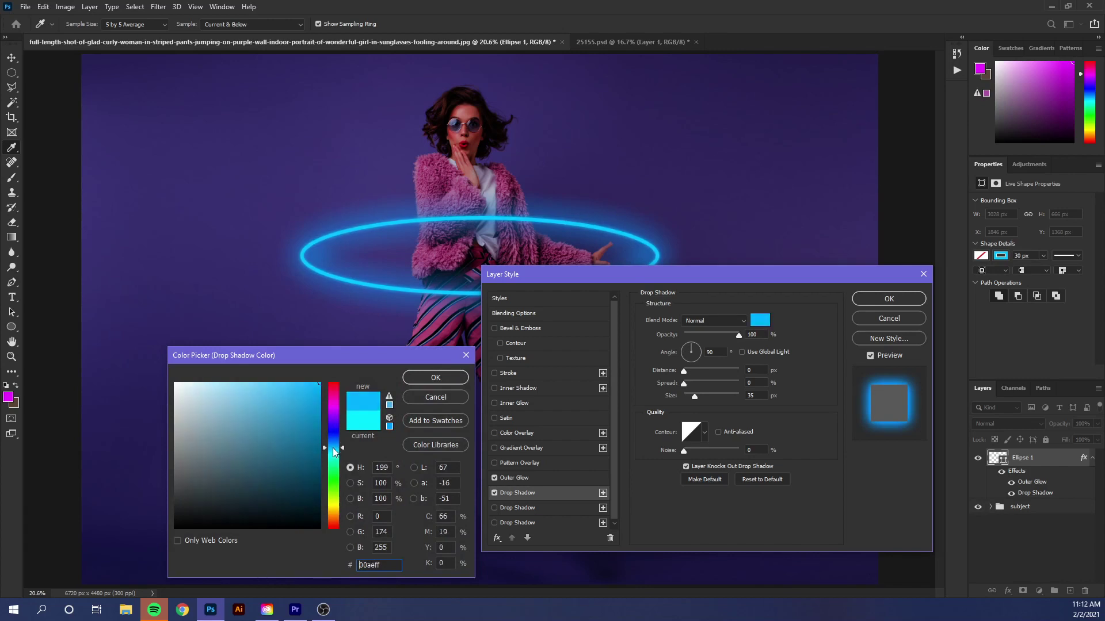
drag(333, 452, 426, 401)
click(435, 397)
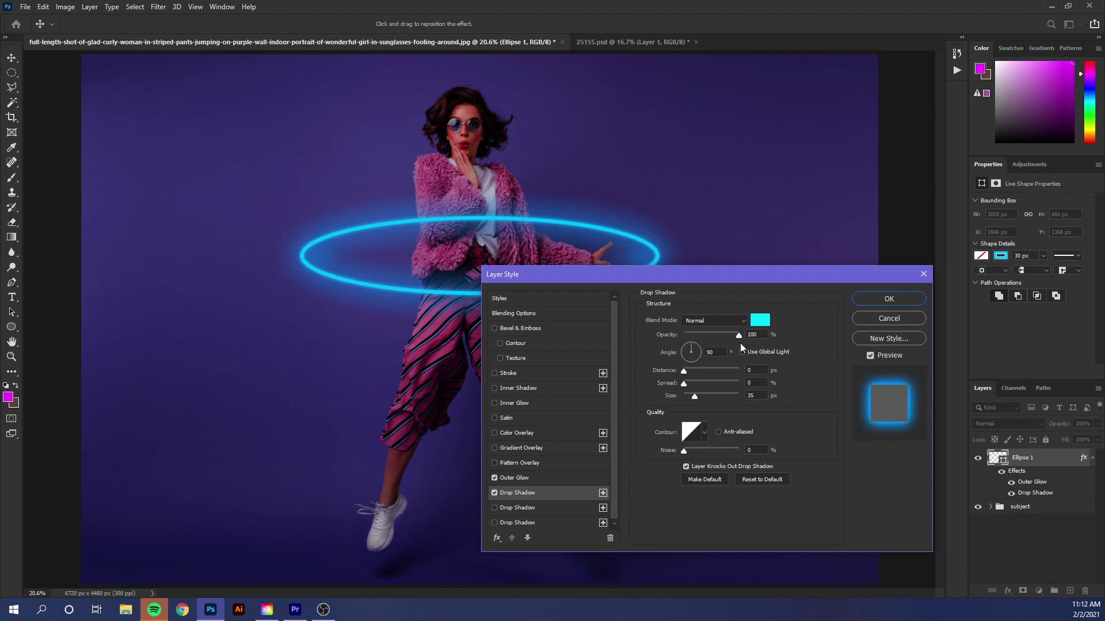
drag(741, 336, 768, 337)
drag(694, 397, 693, 400)
drag(698, 401, 694, 401)
click(695, 397)
key(Up)
Add a second blue Drop Shadow without global light, Size about 109 px, Spread 18%.
click(550, 508)
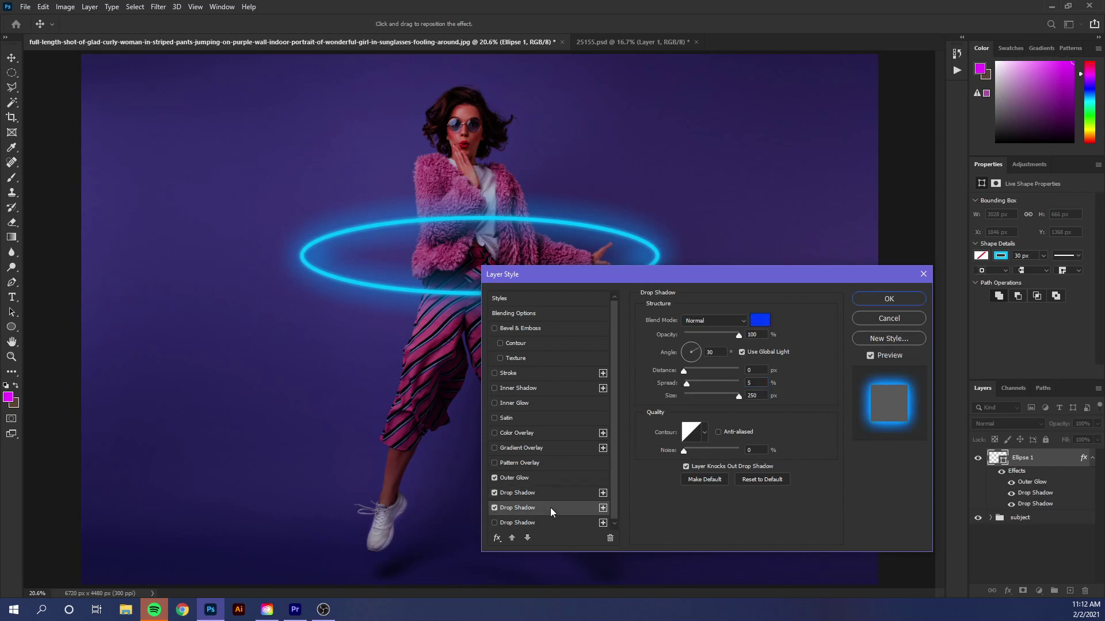
click(760, 321)
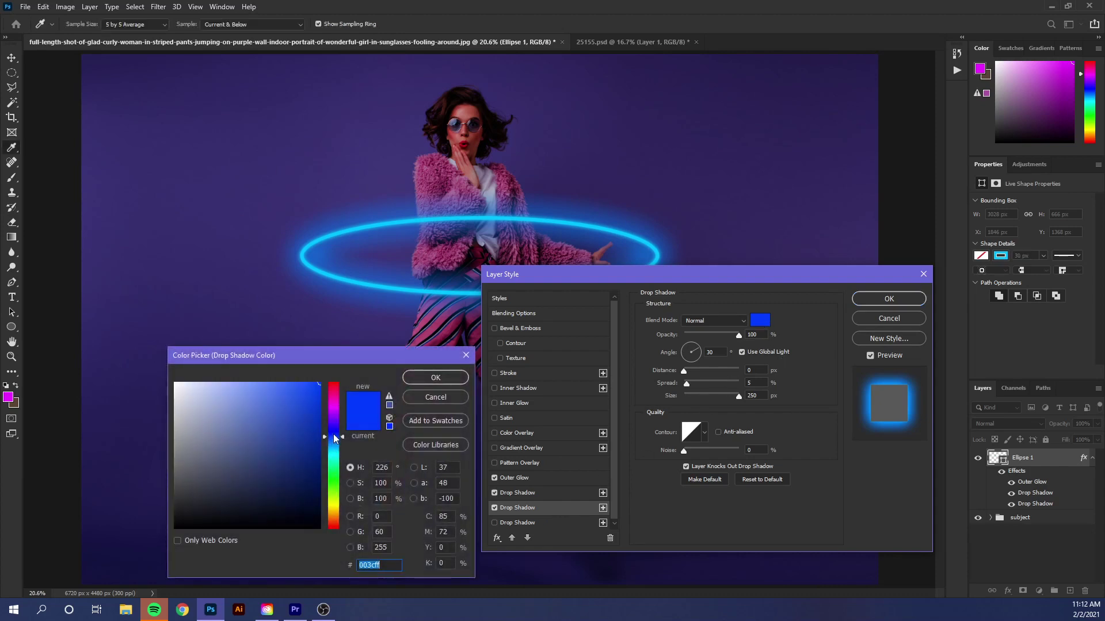
click(420, 378)
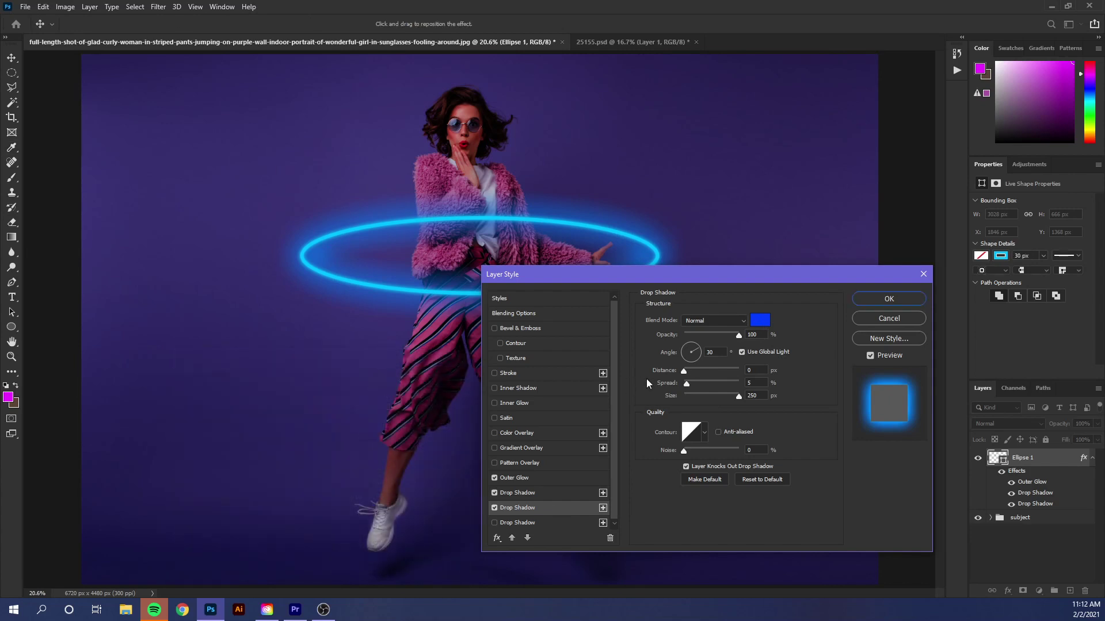
click(742, 352)
click(754, 370)
click(708, 396)
drag(745, 392, 713, 389)
click(750, 383)
drag(685, 382, 703, 382)
Enable a third Drop Shadow in Linear Dodge (Add) mode, keeping its blue colour.
click(694, 381)
click(505, 523)
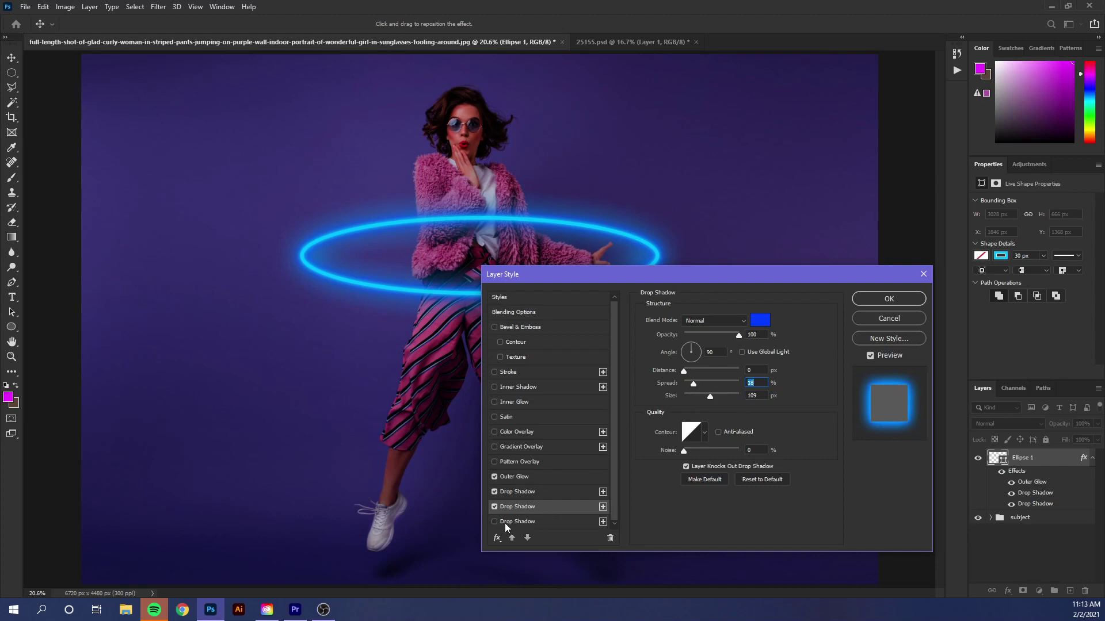
click(723, 319)
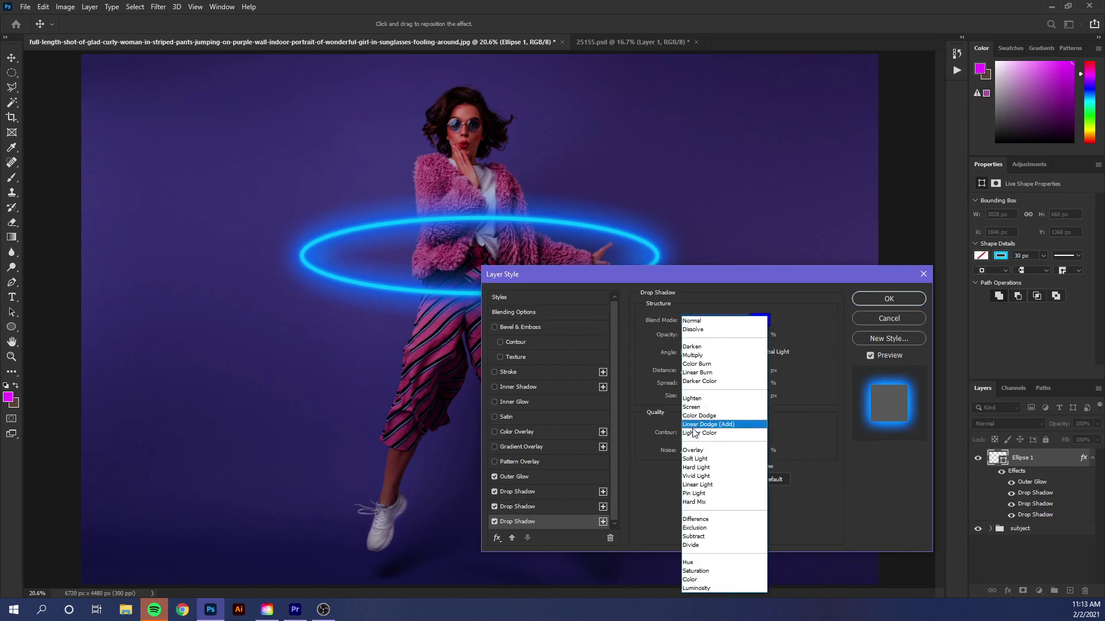
click(710, 415)
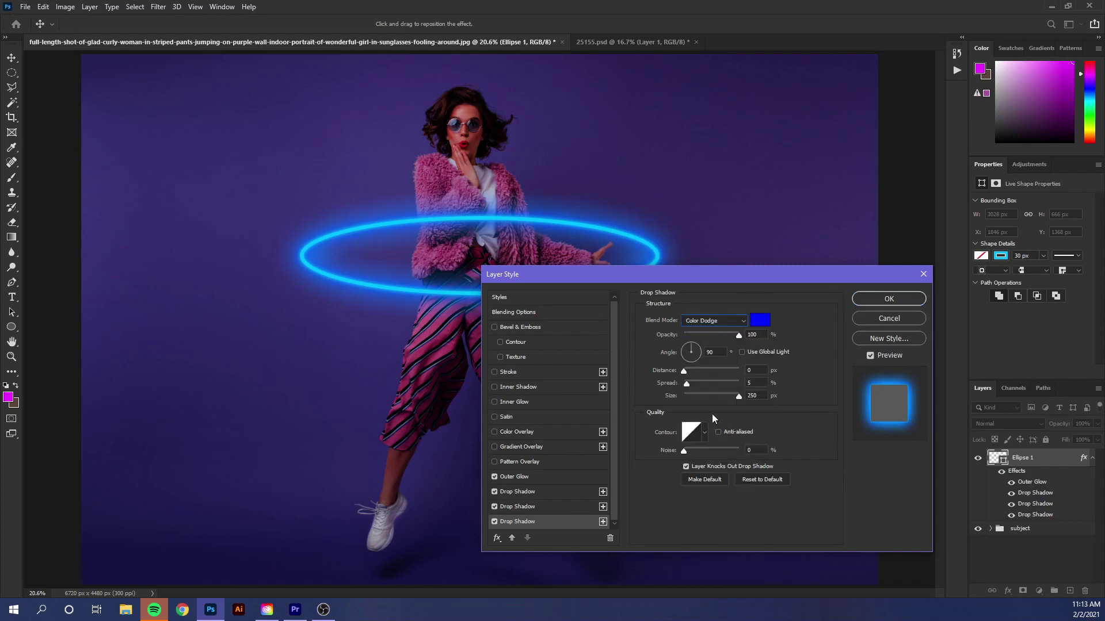
click(718, 322)
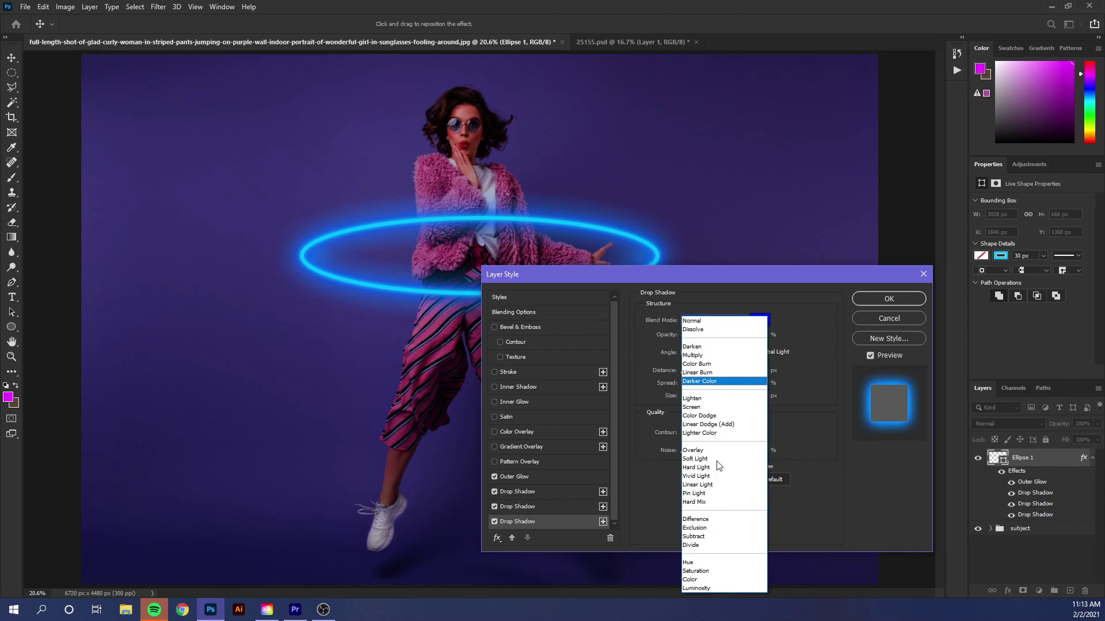
click(708, 425)
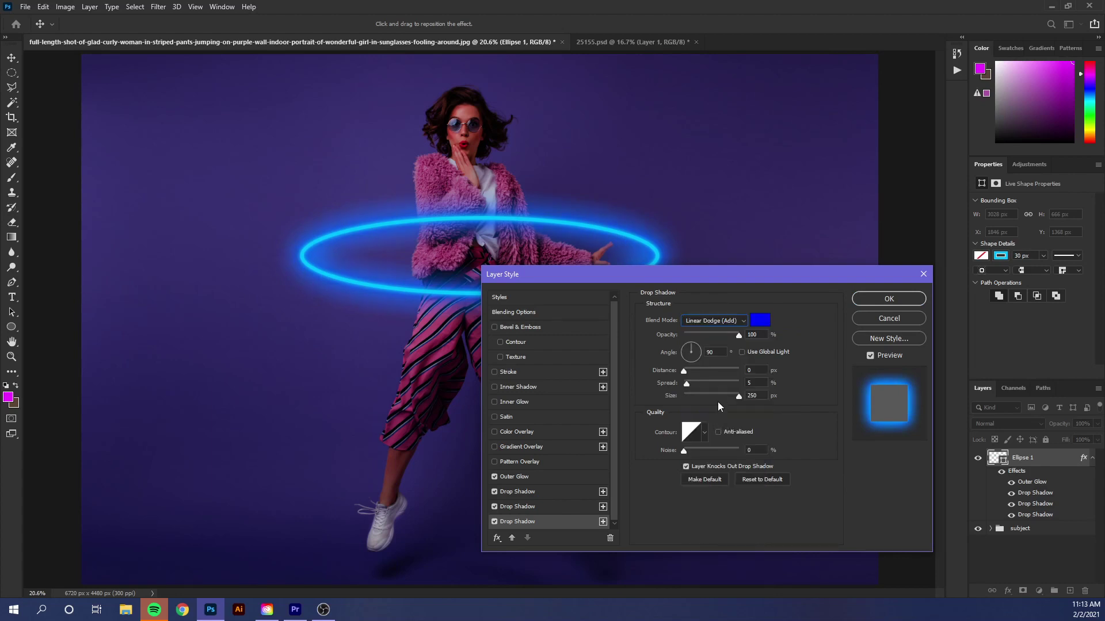
click(760, 320)
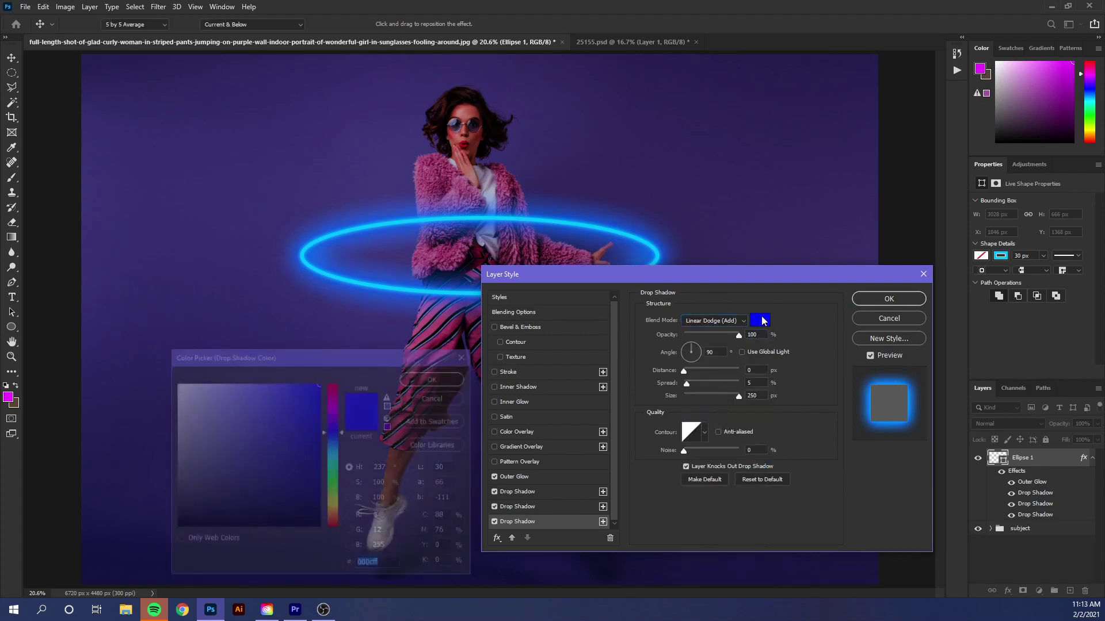
click(428, 376)
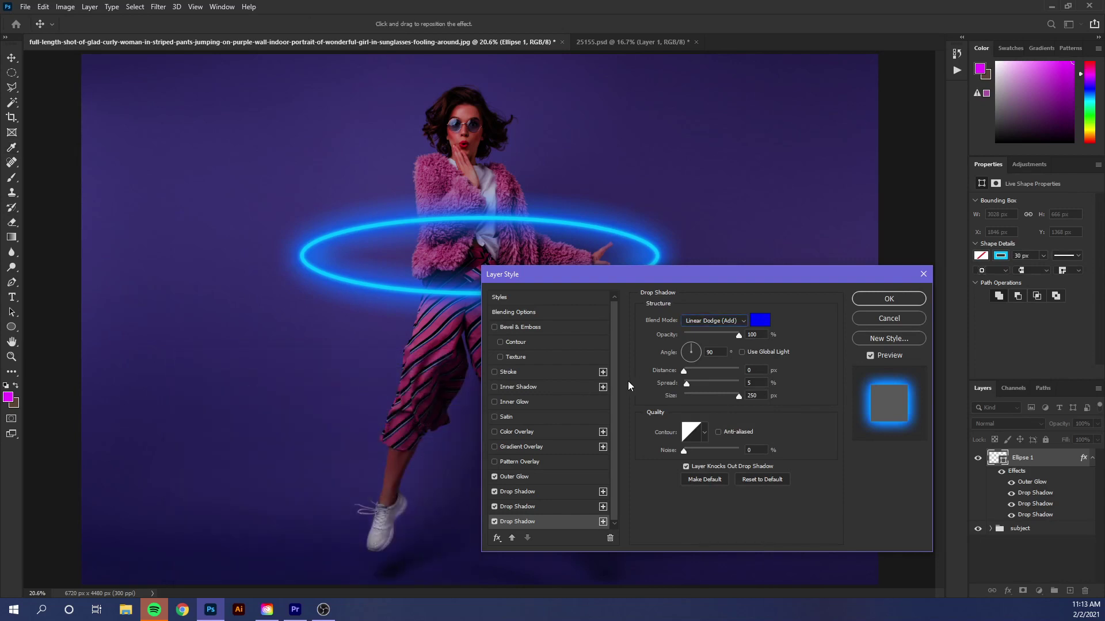
click(759, 322)
click(335, 453)
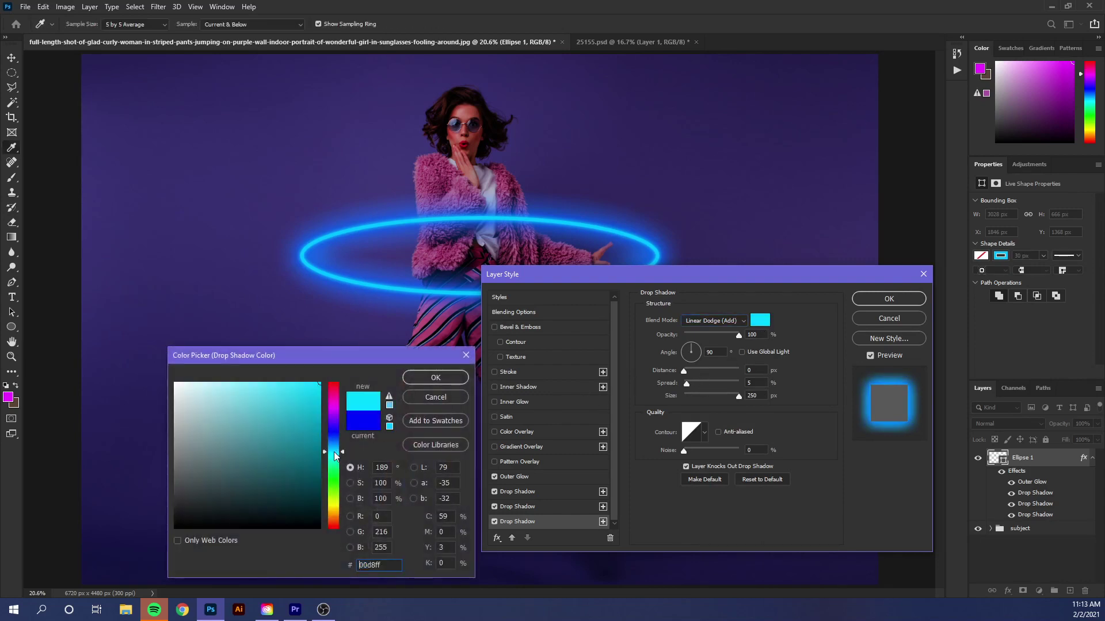
click(436, 397)
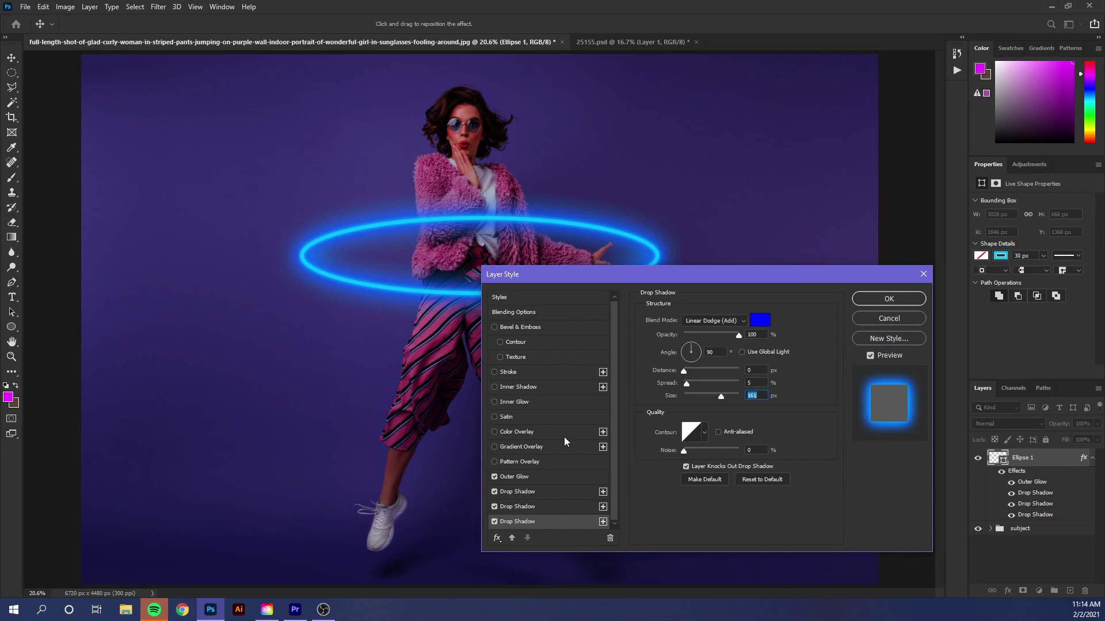
Add a white Inner Glow sourced from the centre at 10 px, then apply the layer style.
click(511, 402)
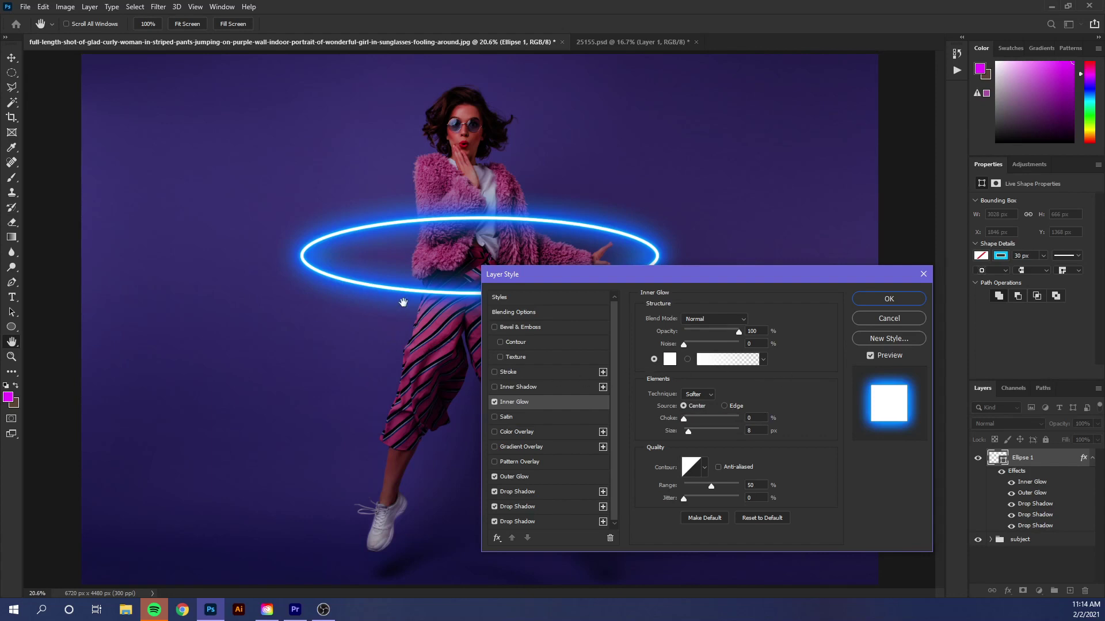
scroll(403, 302, up, 4)
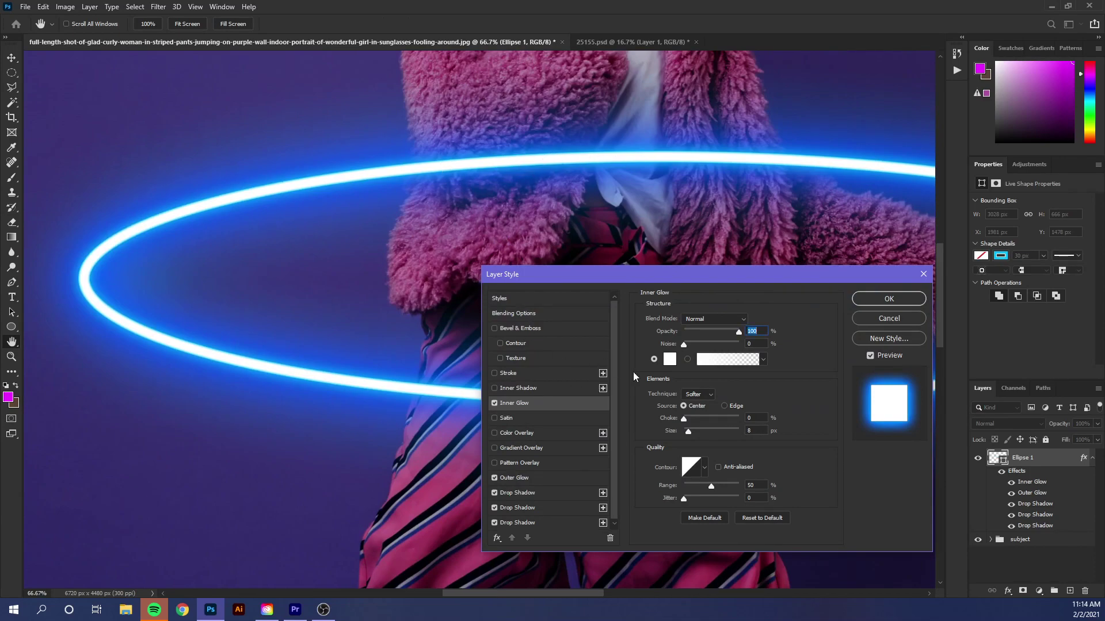
click(724, 406)
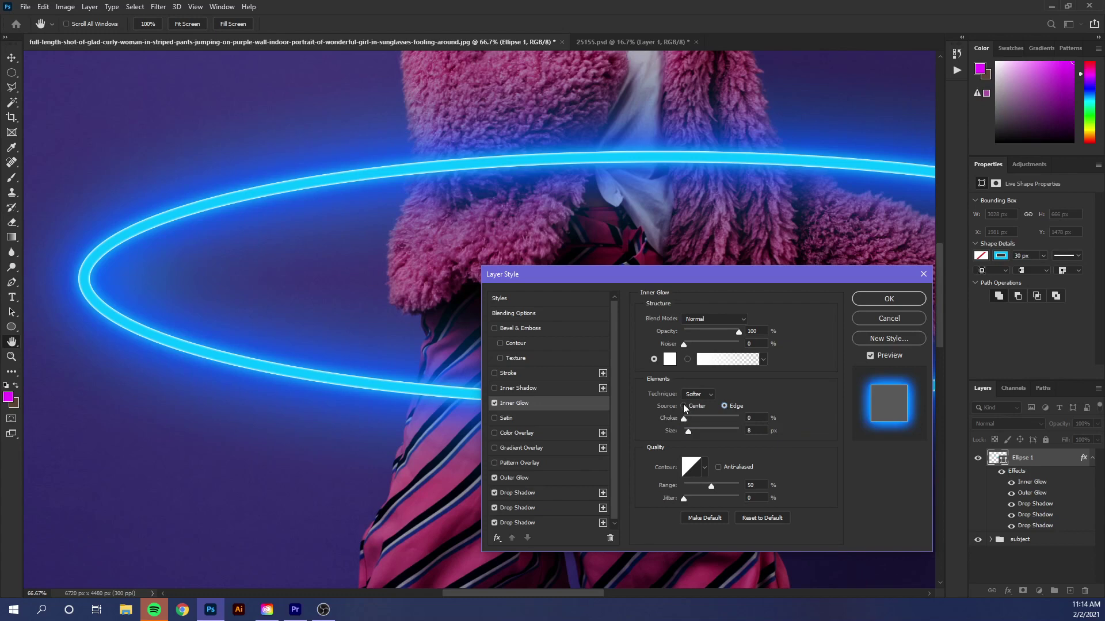
click(682, 405)
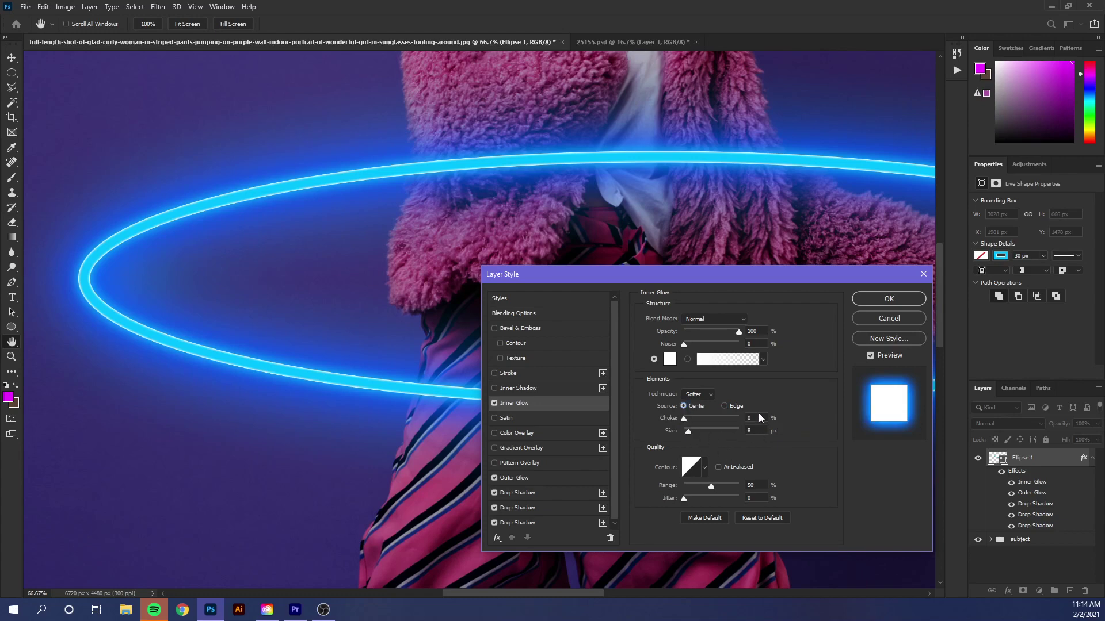
click(758, 431)
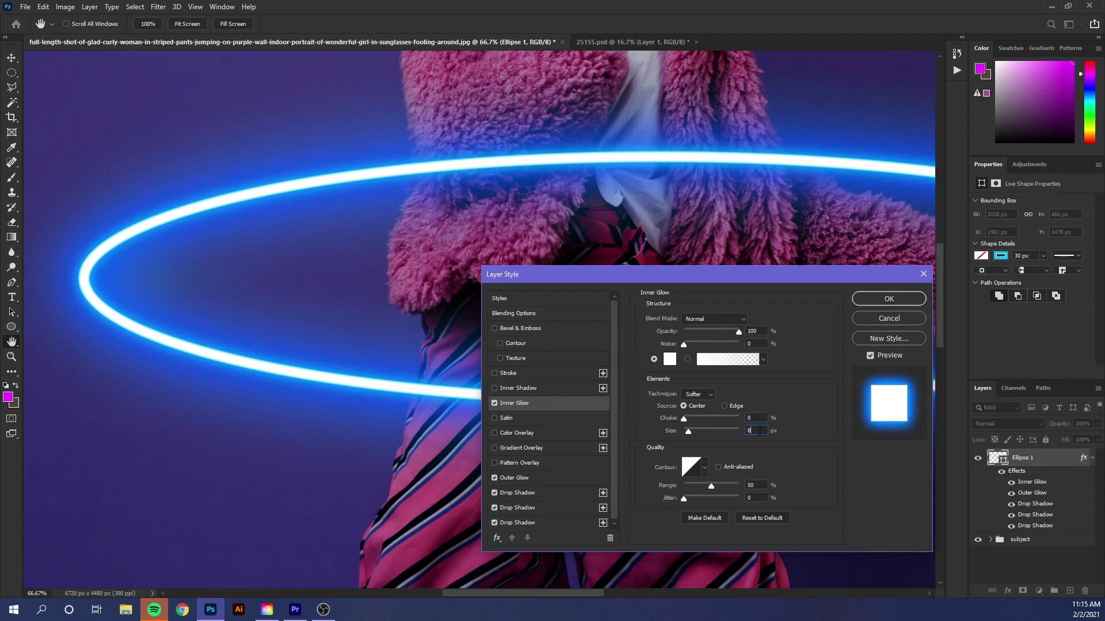
text(20)
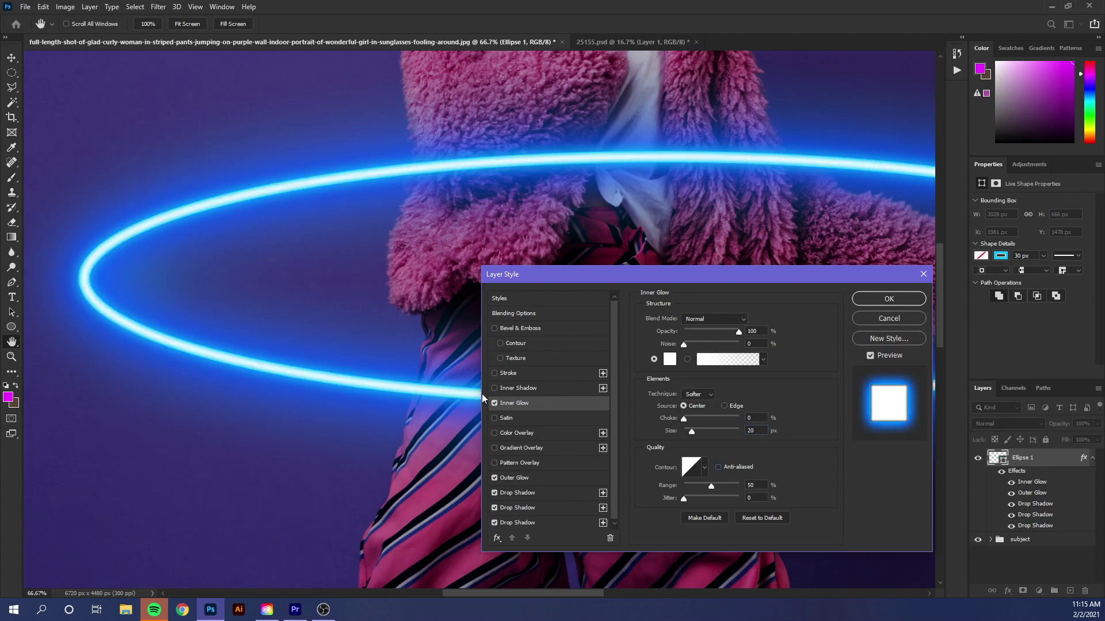
double_click(762, 430)
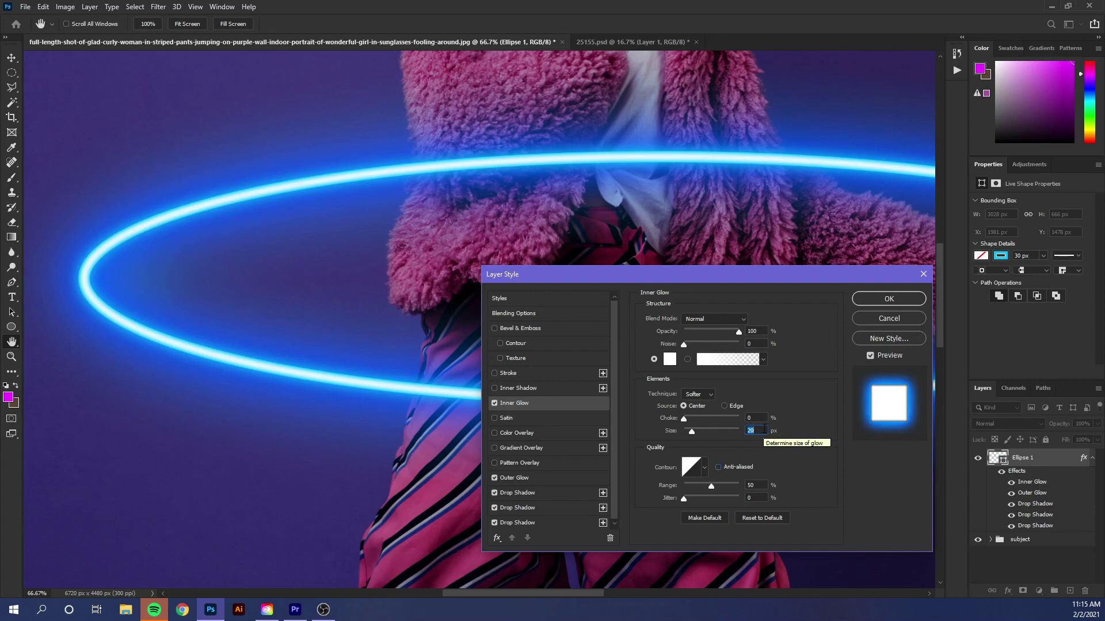
text(10)
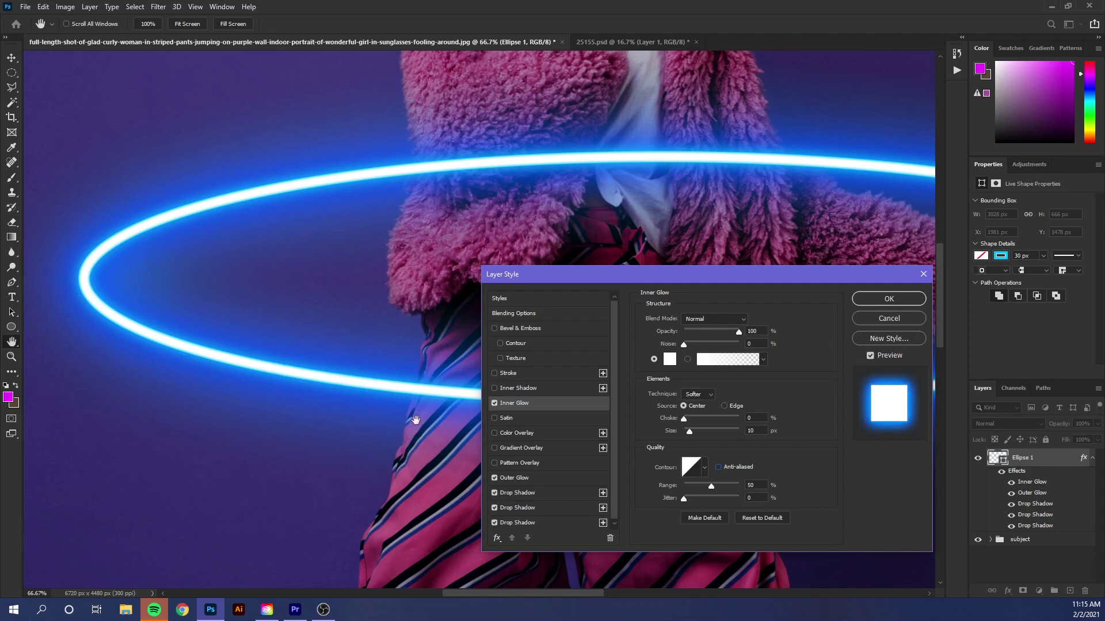
click(896, 297)
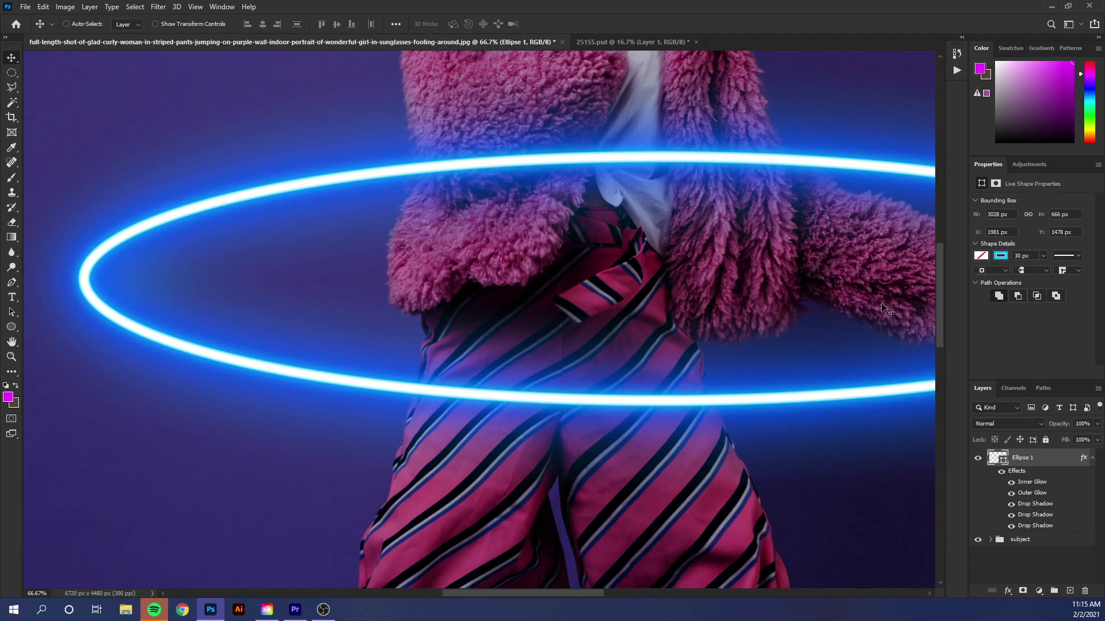
Add a white layer mask to Ellipse 1, nudge the ring slightly, then target the mask.
key(ctrl+0)
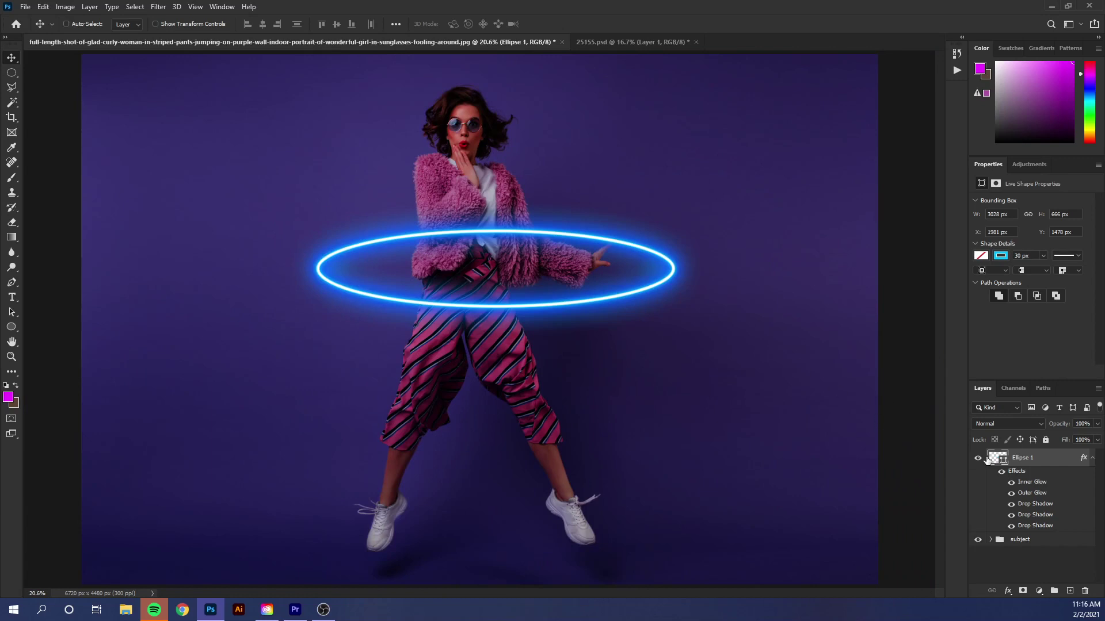
click(1022, 591)
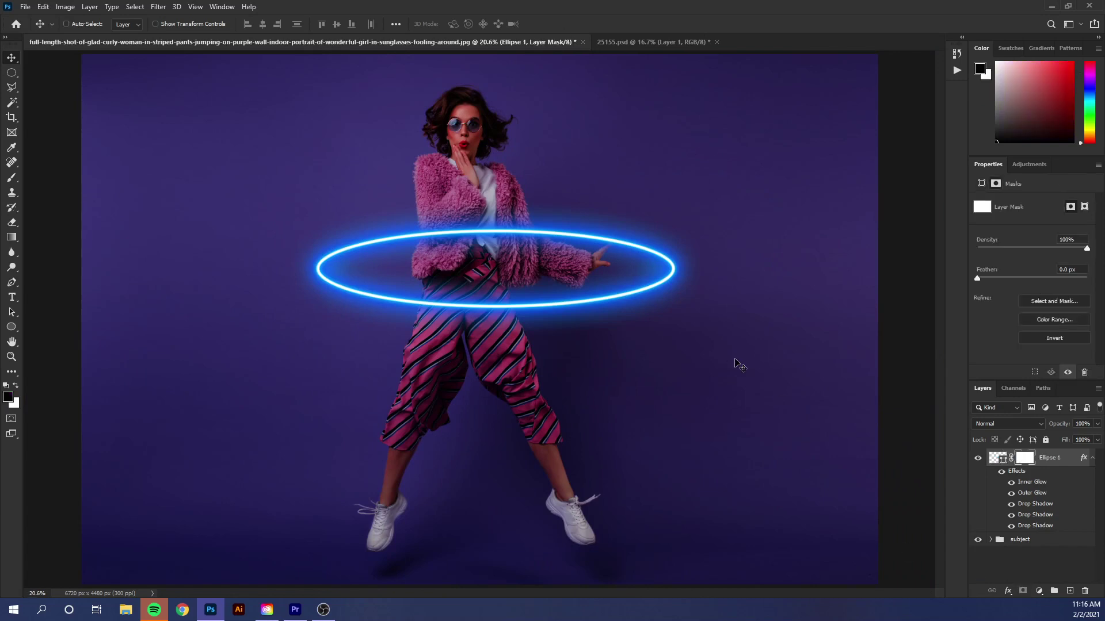
key(ctrl+plus)
key(ctrl+plus)
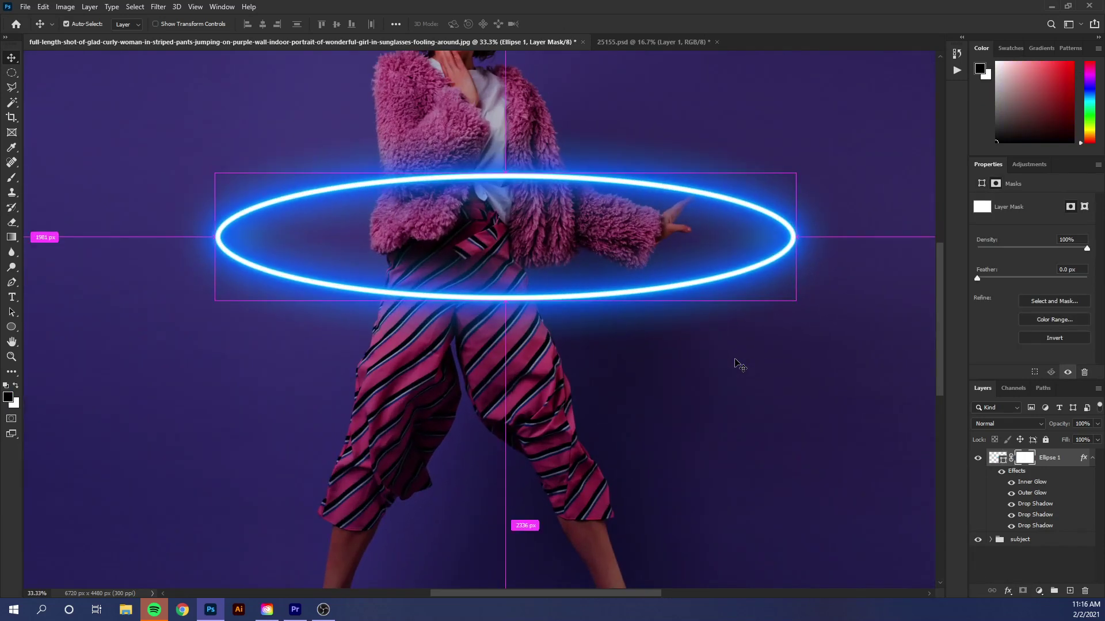
key(ctrl+2)
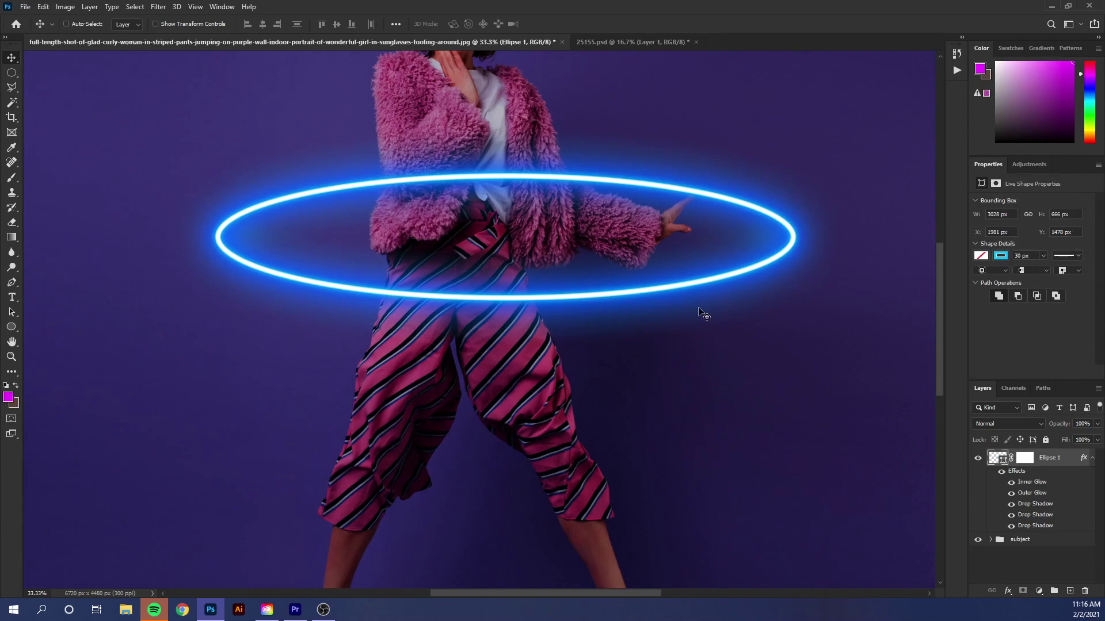
drag(726, 272, 663, 290)
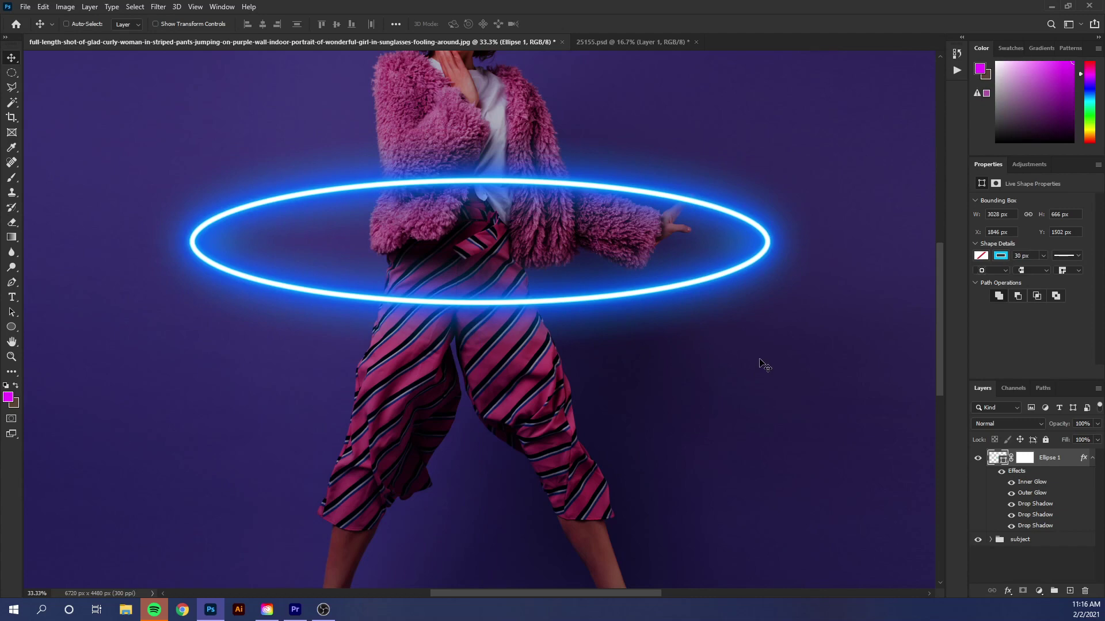
click(1026, 459)
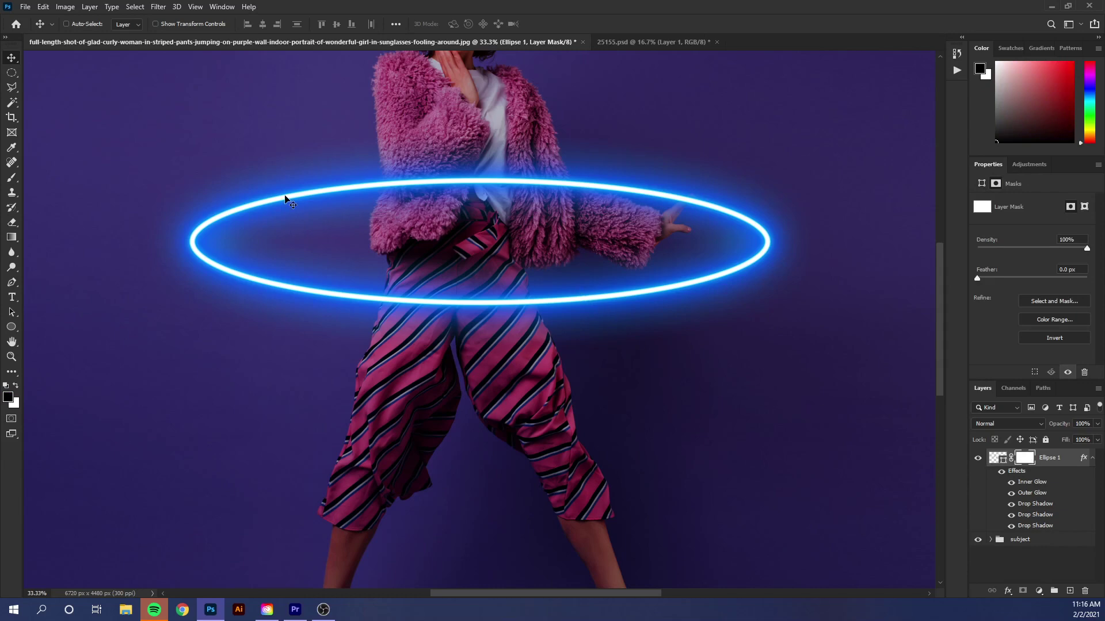
Paint black with a soft round brush to hide the ring's top arc across the jacket.
key(b)
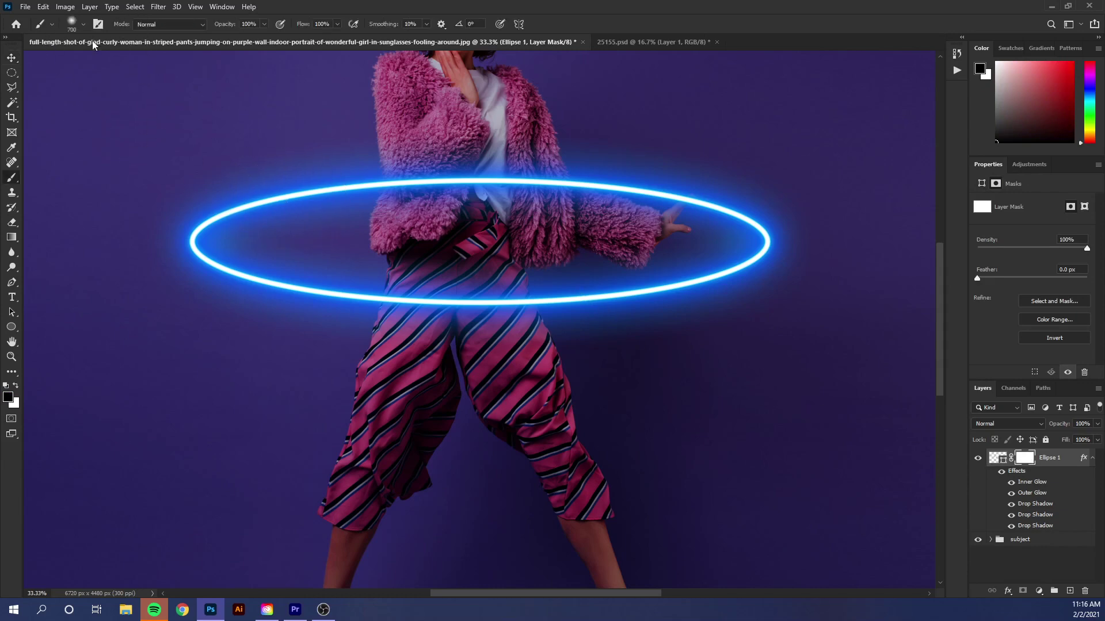
click(83, 25)
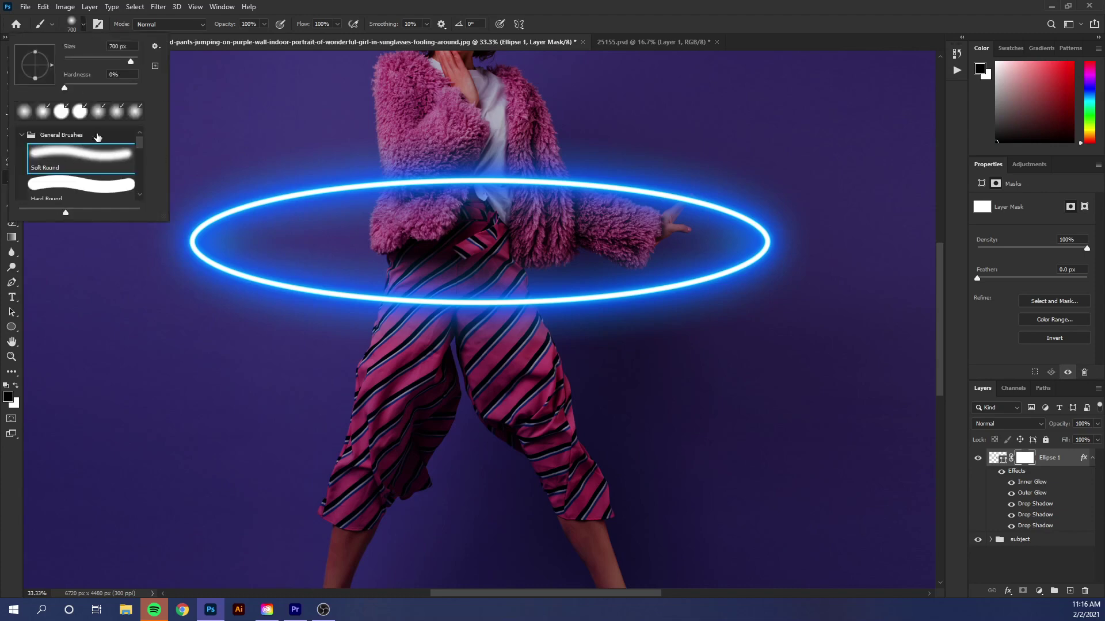
click(85, 24)
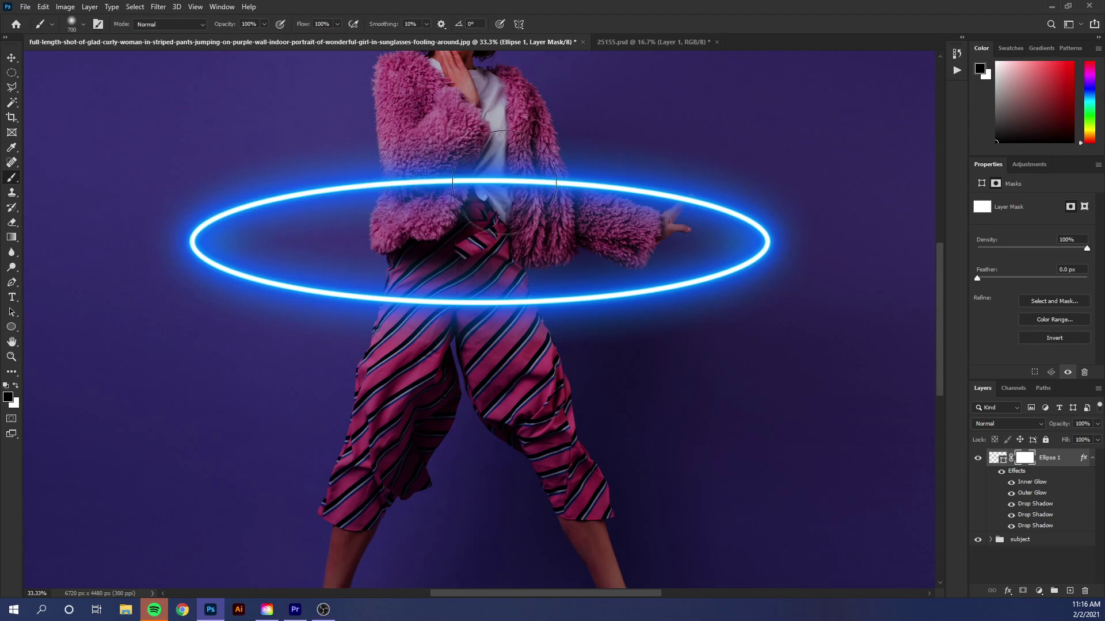
mouse_move(481, 183)
mouse_down()
mouse_move(535, 182)
mouse_move(449, 182)
mouse_up()
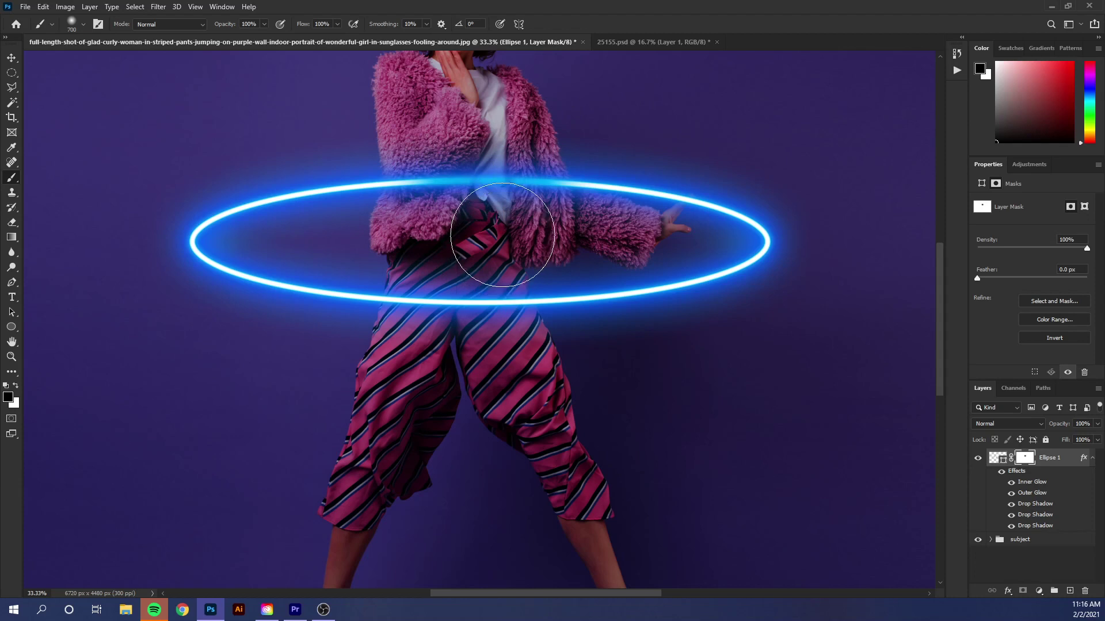
key(ctrl)
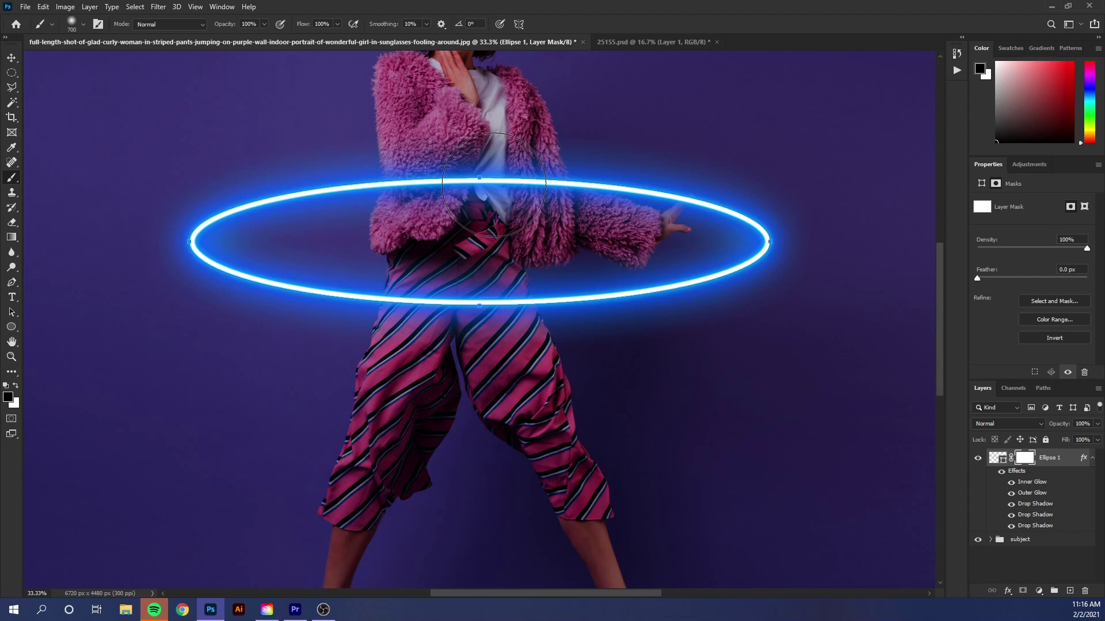
key(bracketleft)
key(bracketleft)
key(bracketleft)
drag(463, 173, 383, 179)
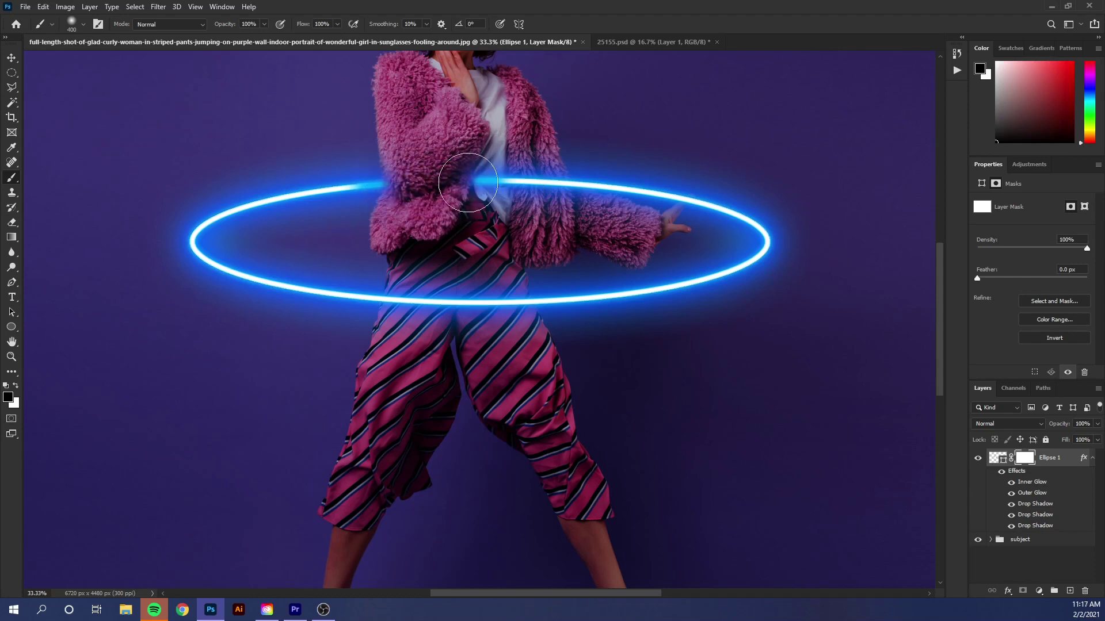
mouse_move(463, 189)
mouse_down()
mouse_move(485, 196)
mouse_move(553, 185)
mouse_up()
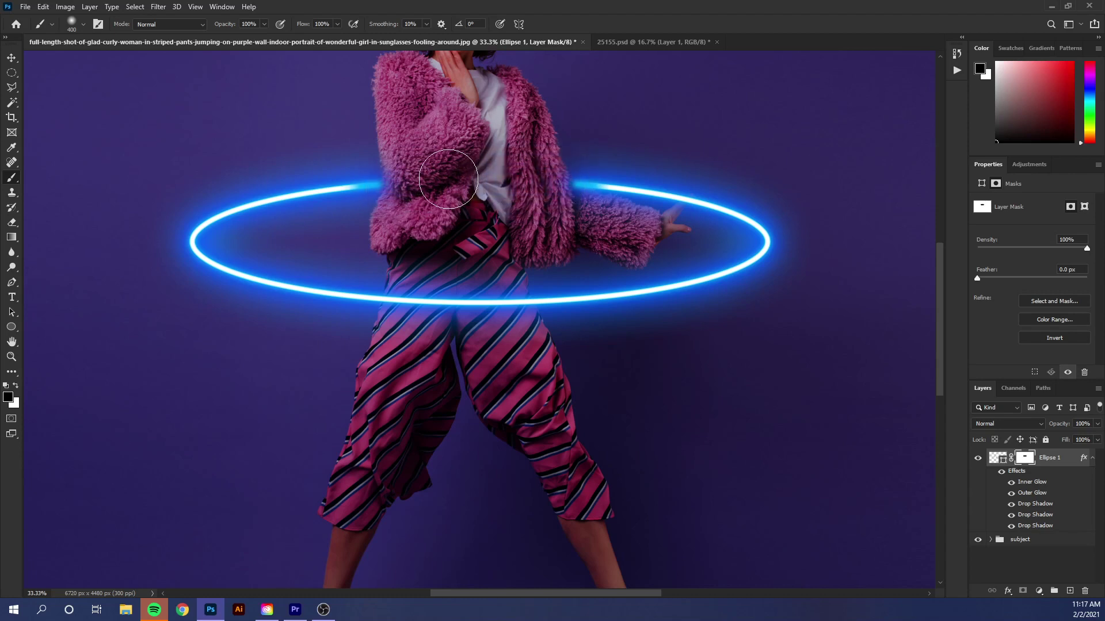
key(bracketleft)
key(bracketleft)
Refine the masked arc ends over the fur, alternating white and black, then zoom out.
key(x)
key(bracketright)
drag(351, 185, 402, 185)
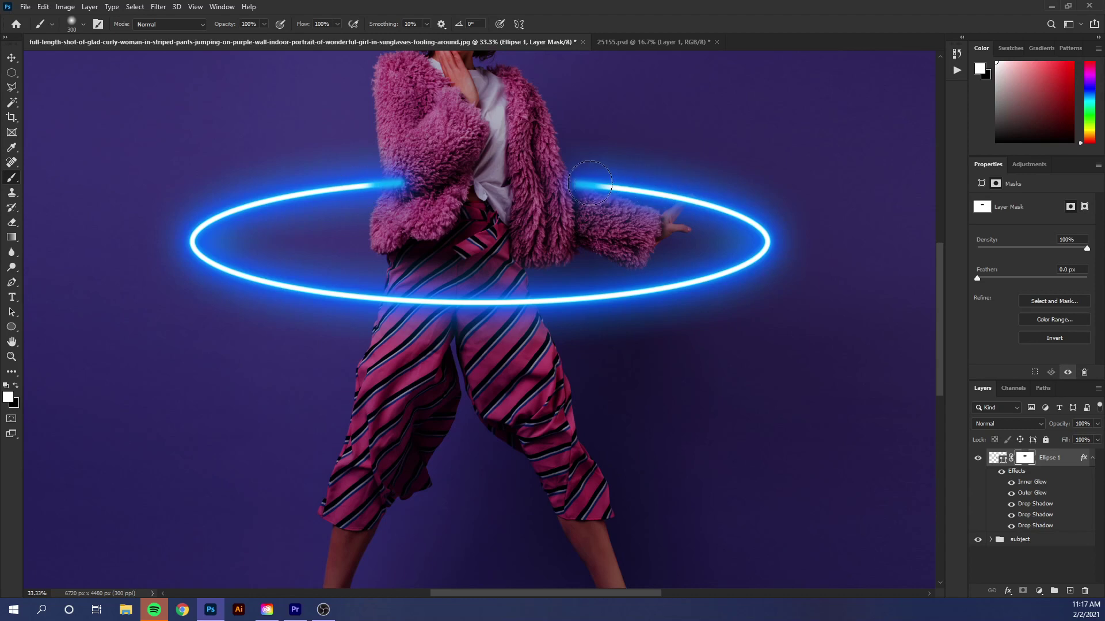
mouse_move(567, 184)
mouse_down()
mouse_move(590, 184)
mouse_move(552, 183)
mouse_up()
key(bracketleft)
key(x)
drag(549, 185, 570, 184)
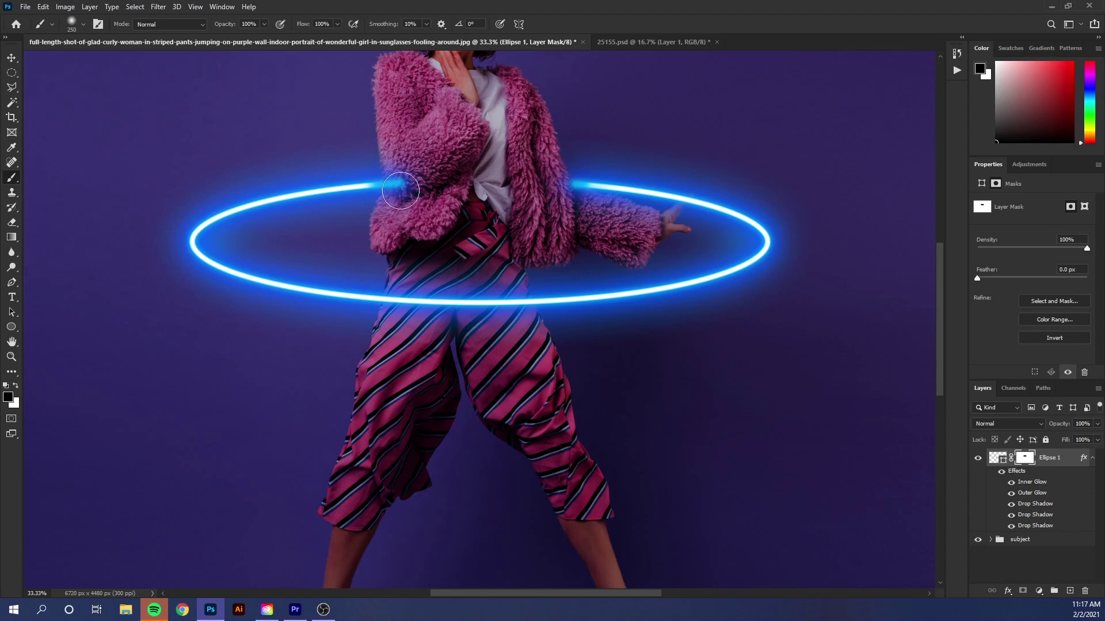
drag(403, 184, 385, 185)
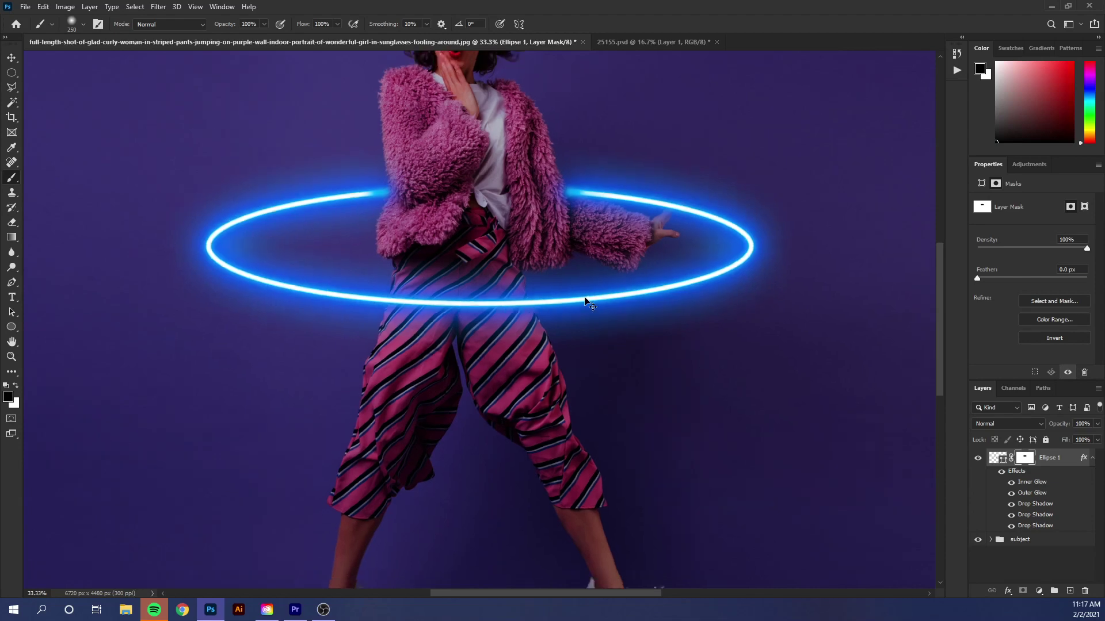
key(ctrl+0)
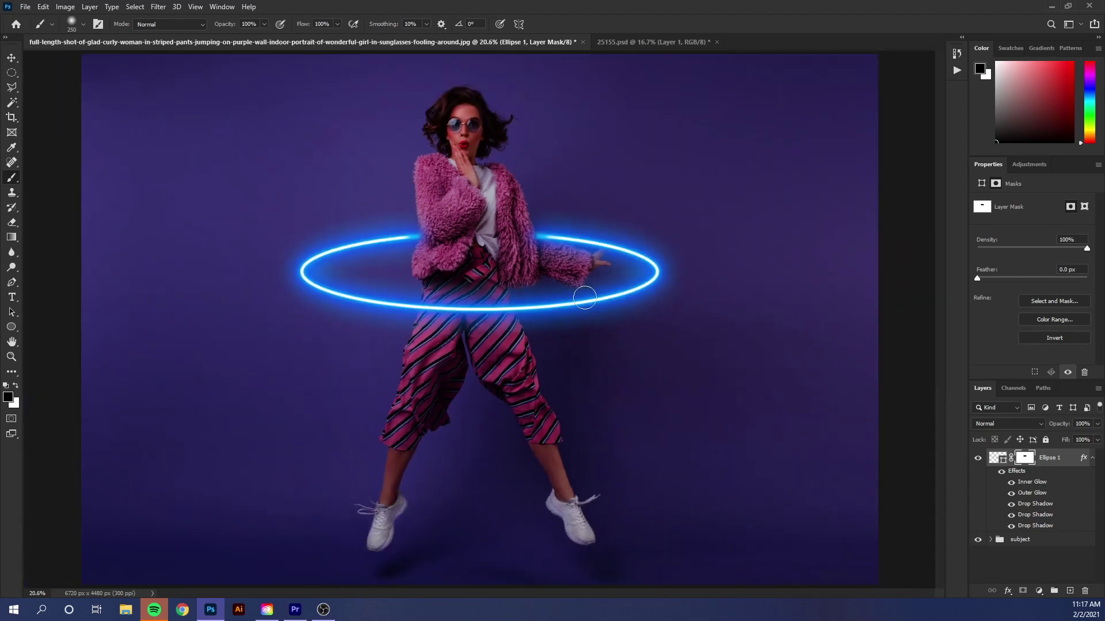
scroll(584, 297, up, 2)
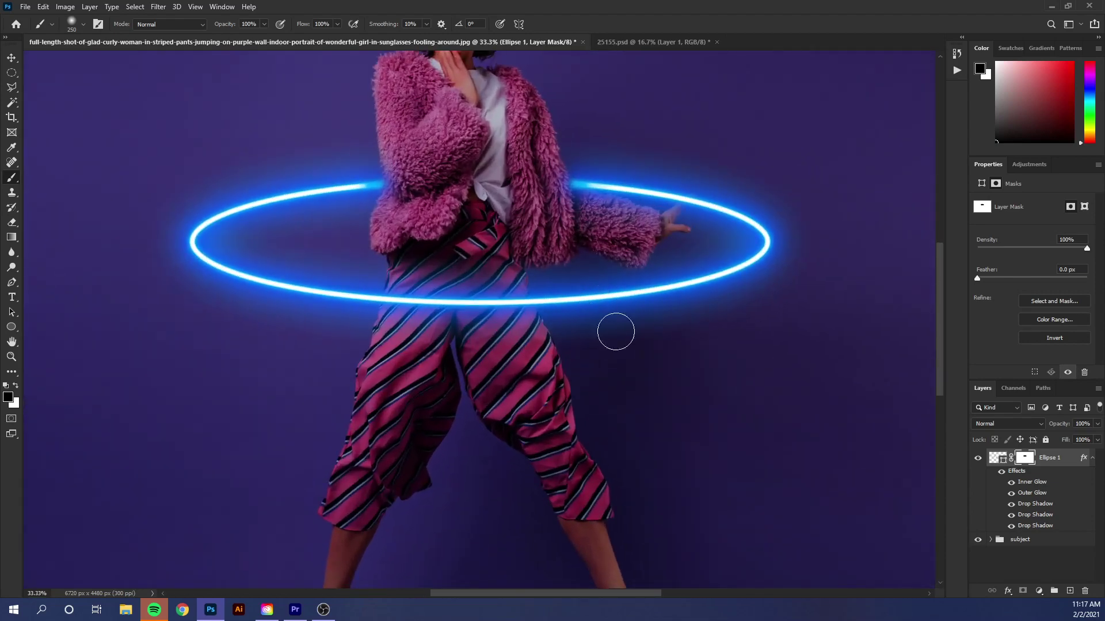
key(ctrl+minus)
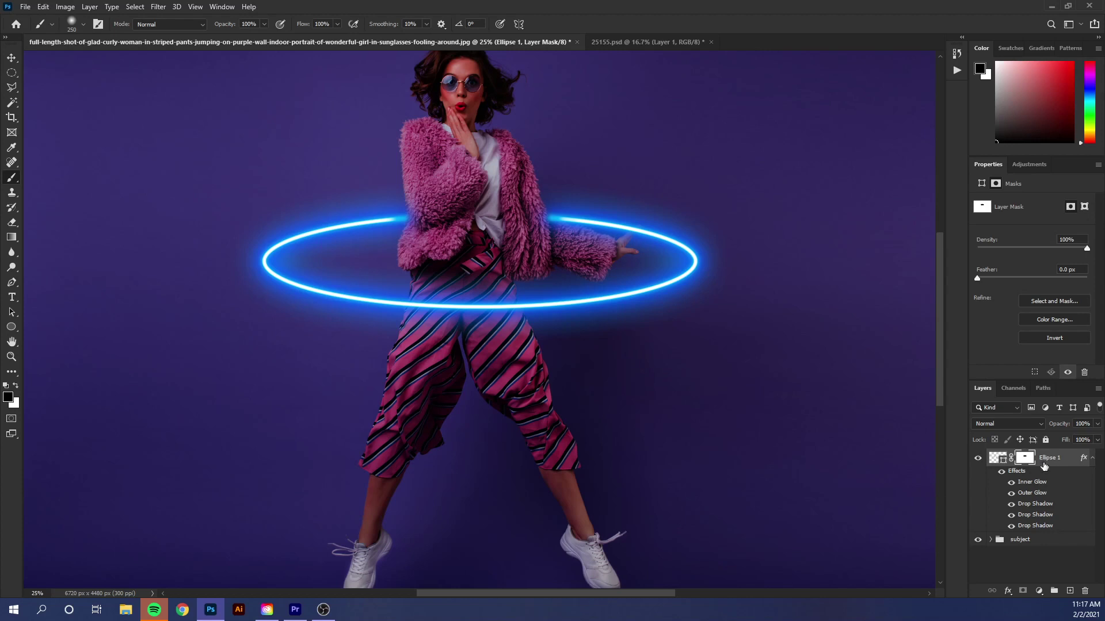
Create a new empty layer above the ring and set the paint colour to blue.
click(1092, 458)
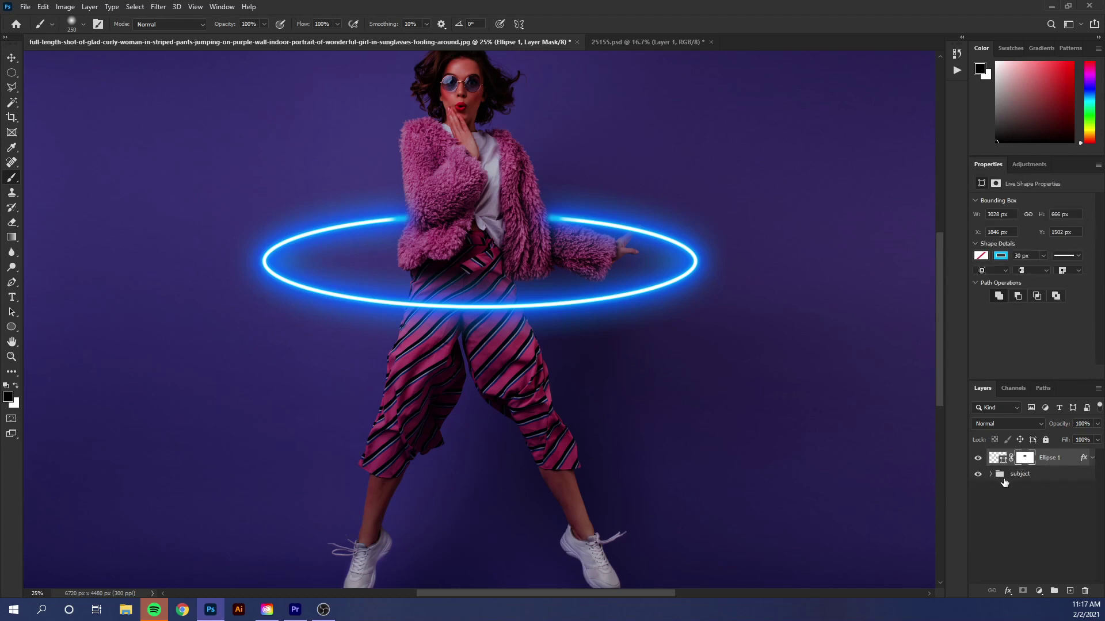
click(1071, 593)
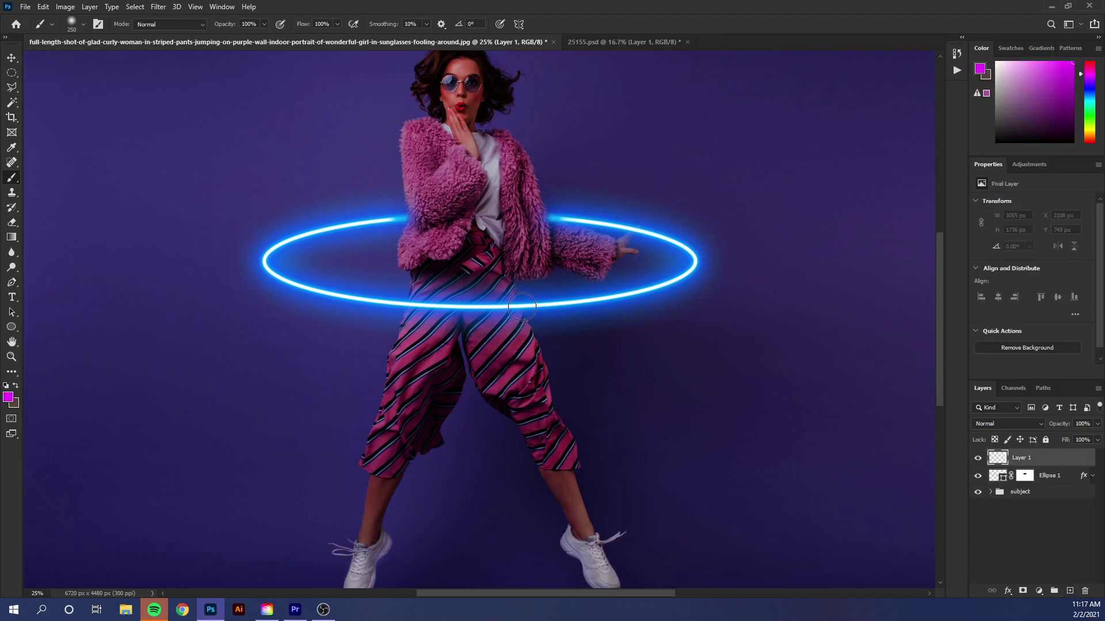
key(bracketright)
key(bracketright)
key(bracketright)
key(bracketright)
key(bracketright)
key(bracketright)
key(bracketright)
key(bracketright)
drag(1090, 90, 1086, 93)
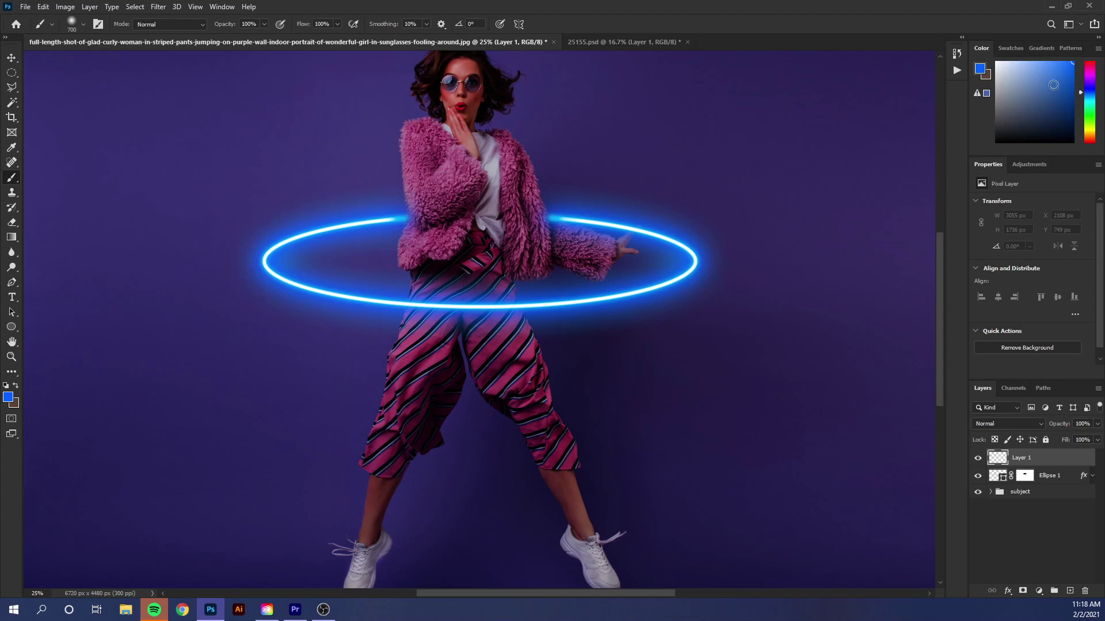
drag(1087, 94, 1087, 90)
key(bracketleft)
key(ctrl+plus)
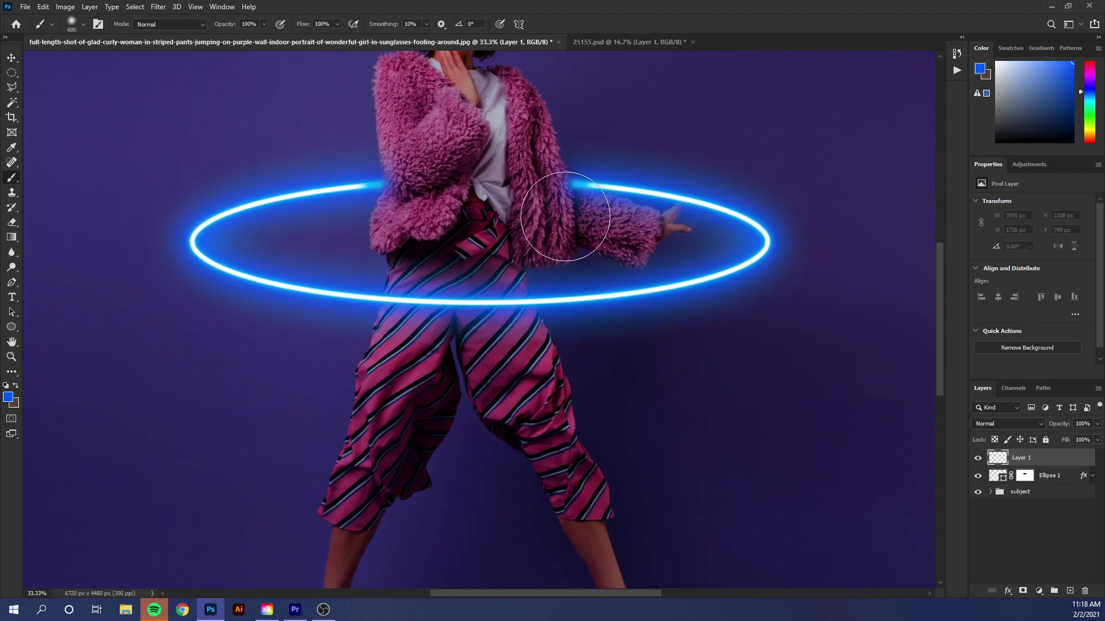
drag(579, 212, 585, 313)
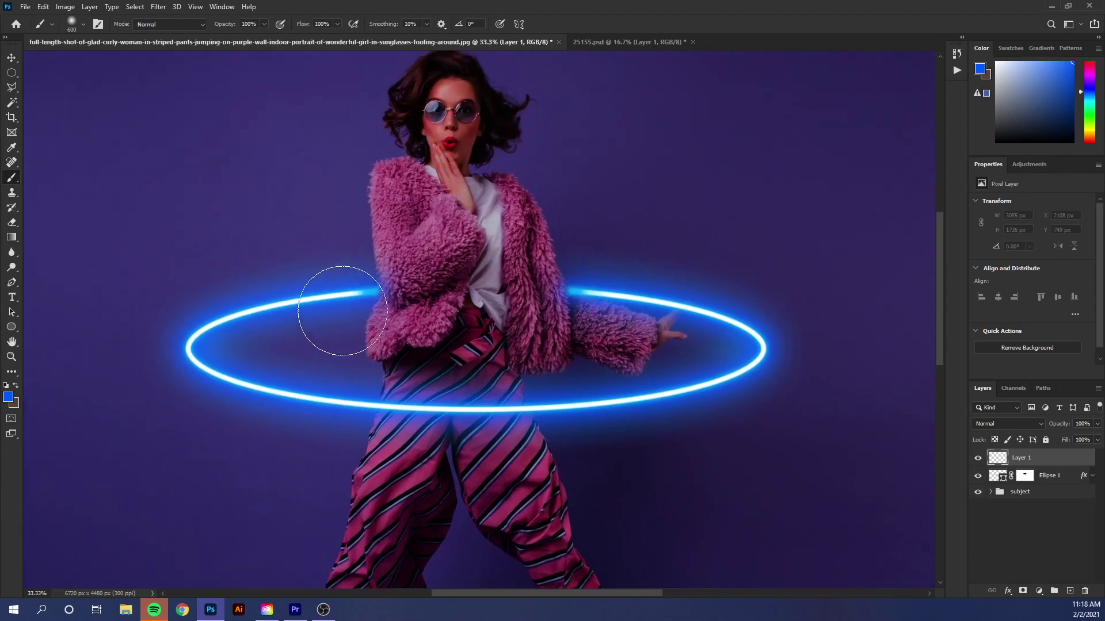
Dab soft blue glow where the ring crosses her sleeves and hand.
click(377, 290)
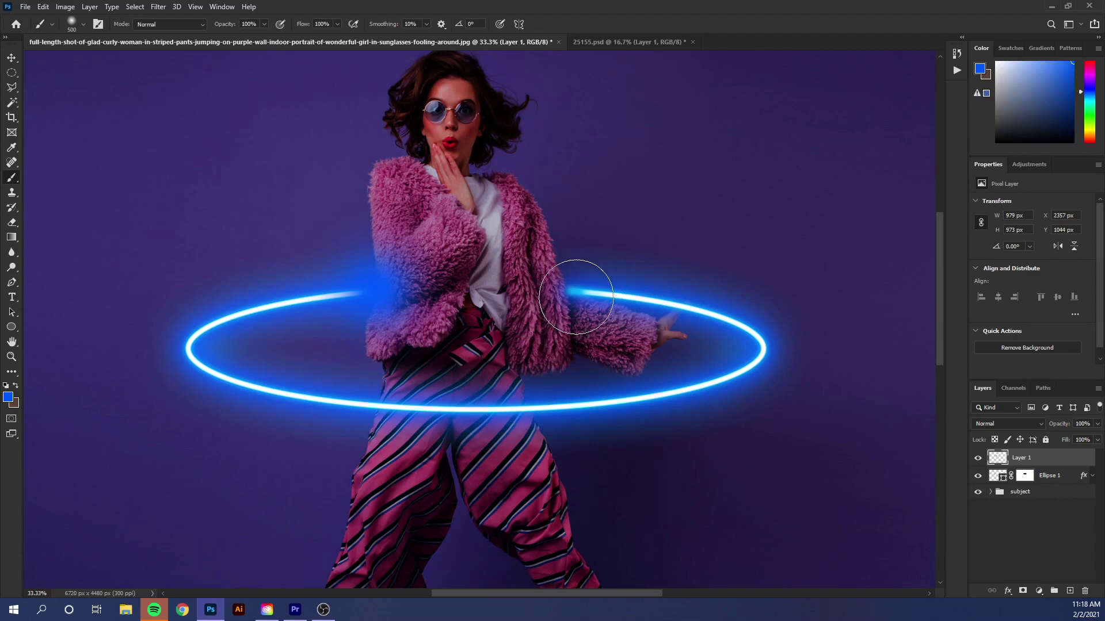
click(575, 298)
key(bracketleft)
click(673, 311)
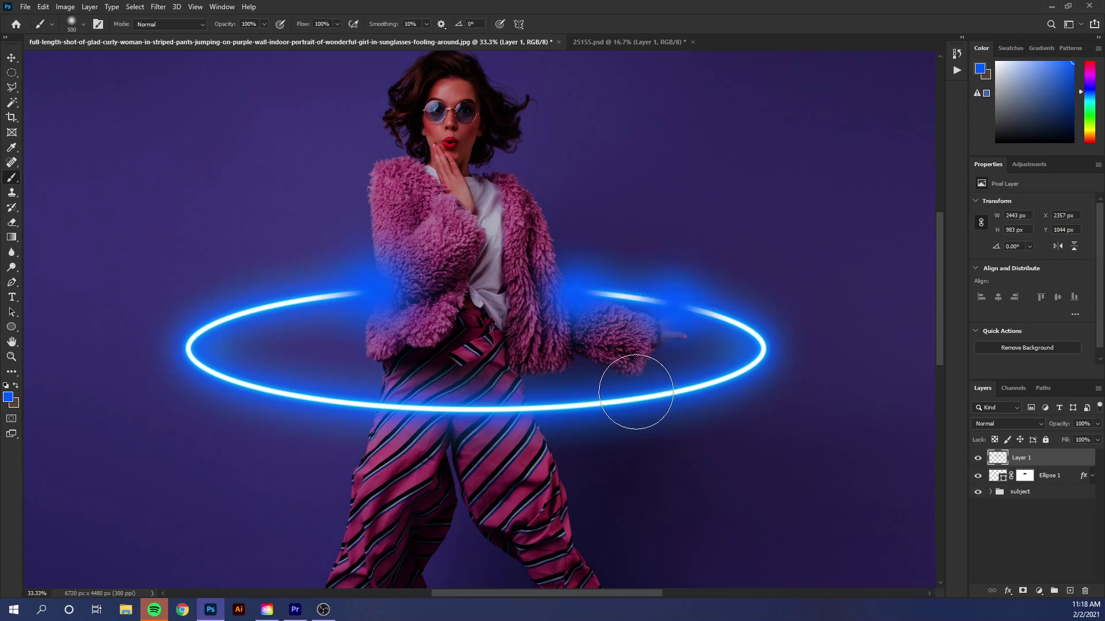
key(bracketleft)
key(bracketleft)
key(bracketleft)
key(bracketleft)
click(632, 372)
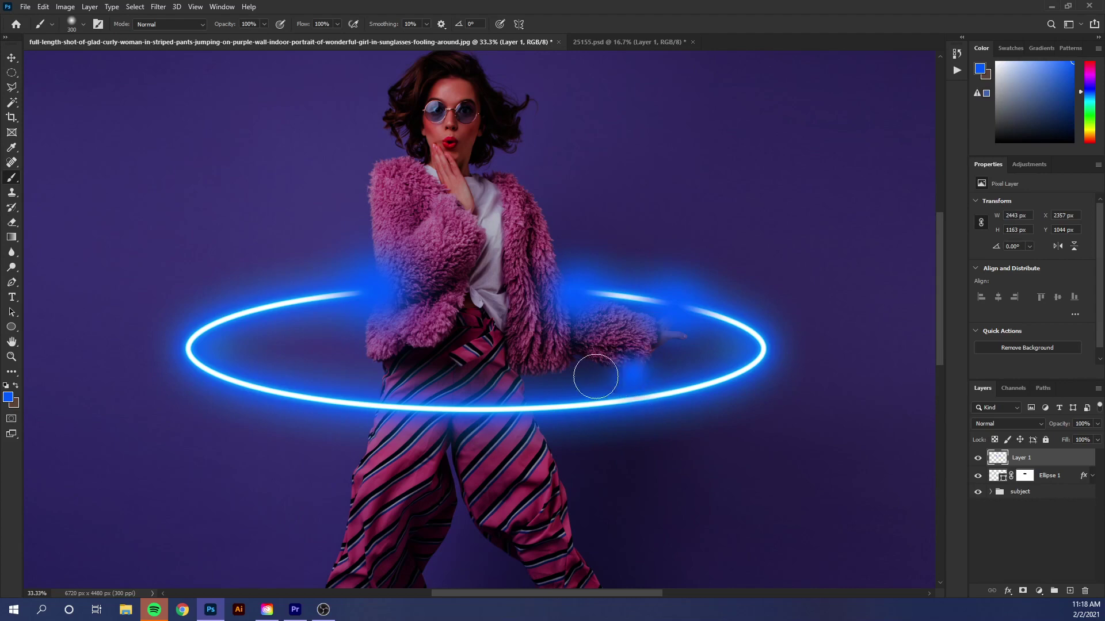
Dab more blue glow below the sleeves and over the pants and right leg.
key(bracketright)
click(426, 351)
click(395, 357)
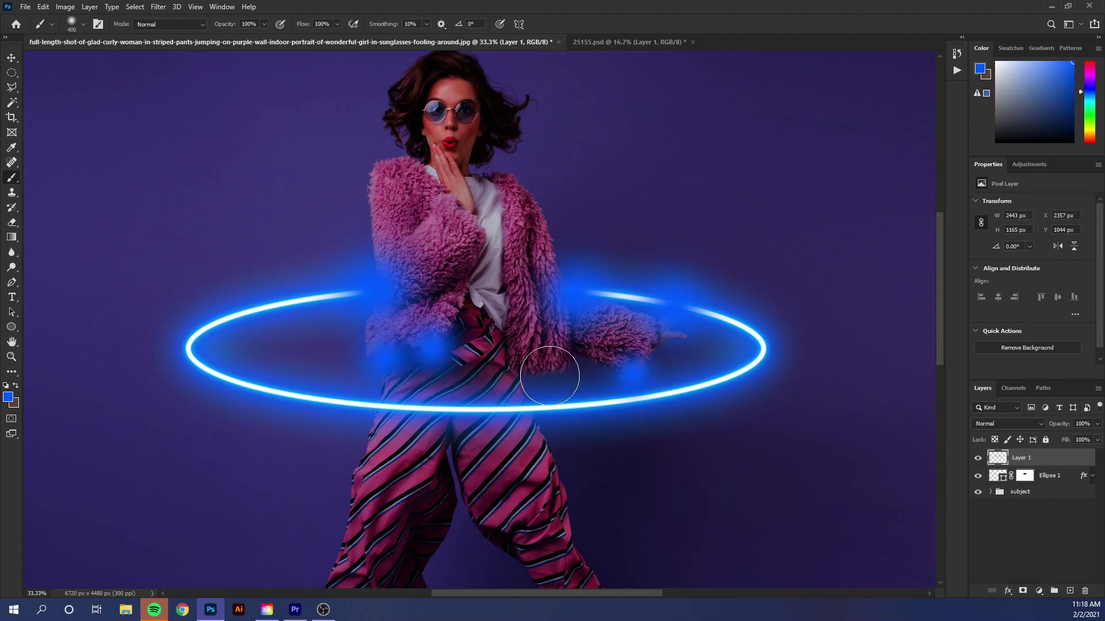
key(bracketright)
click(543, 373)
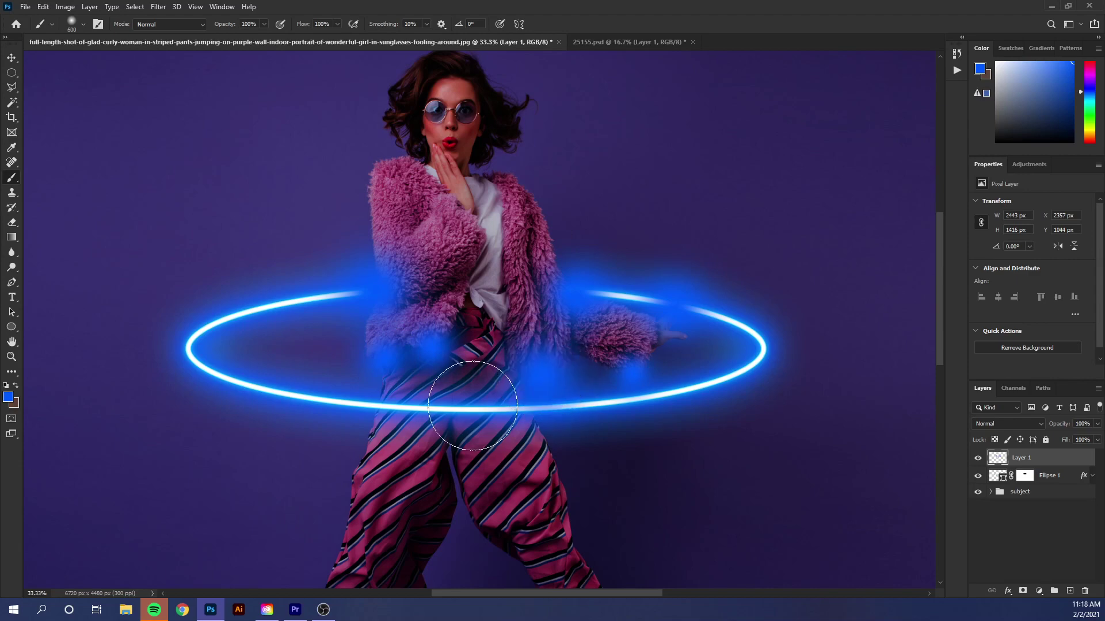
click(382, 413)
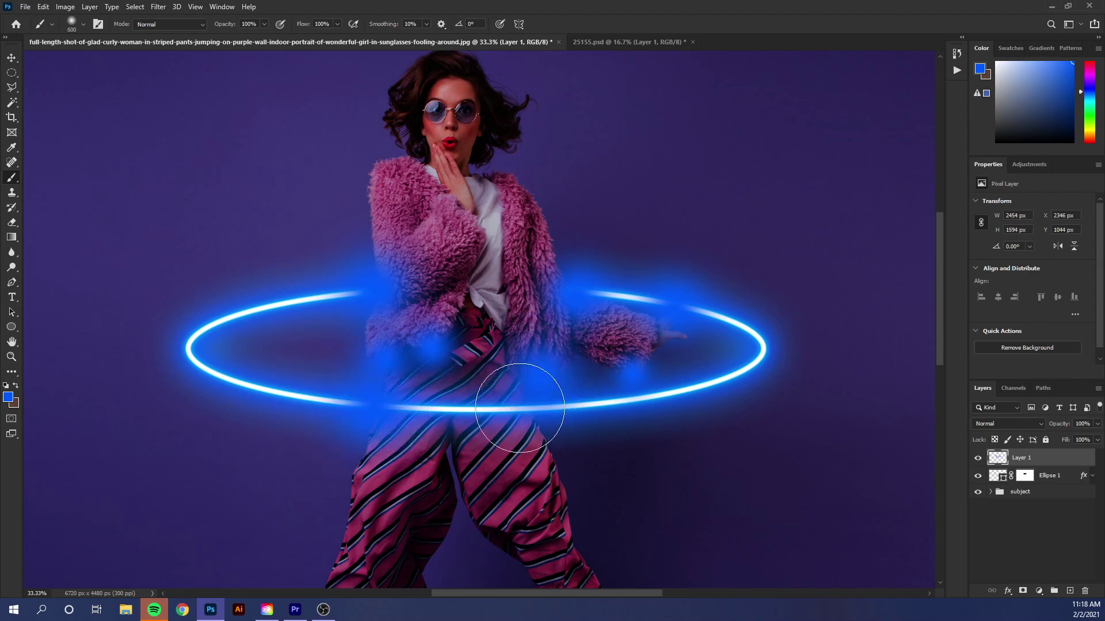
click(531, 398)
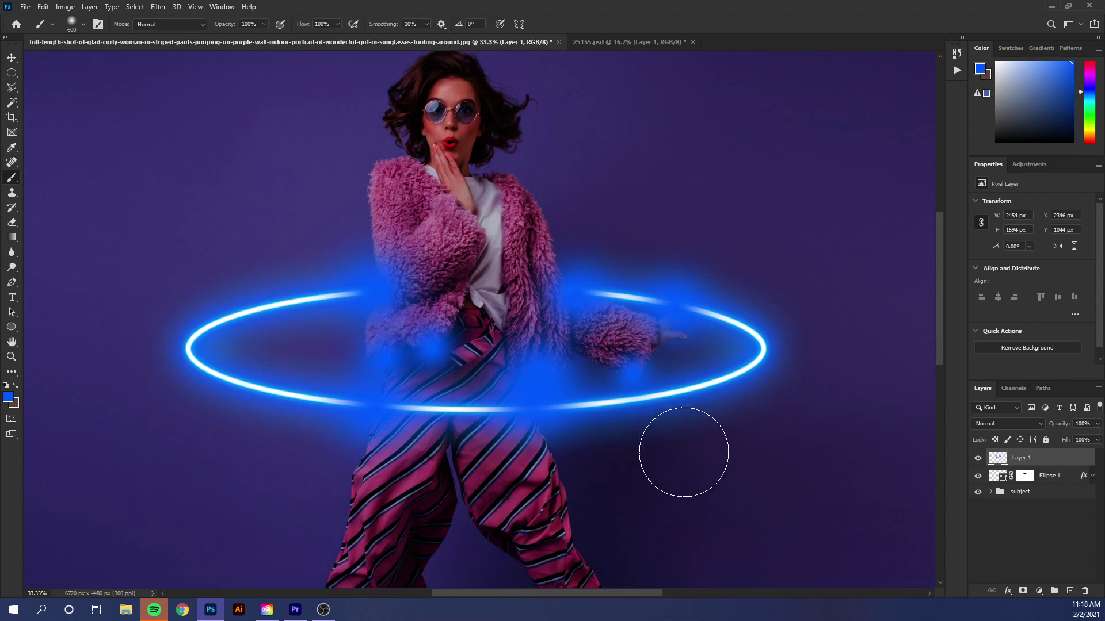
key(ctrl+0)
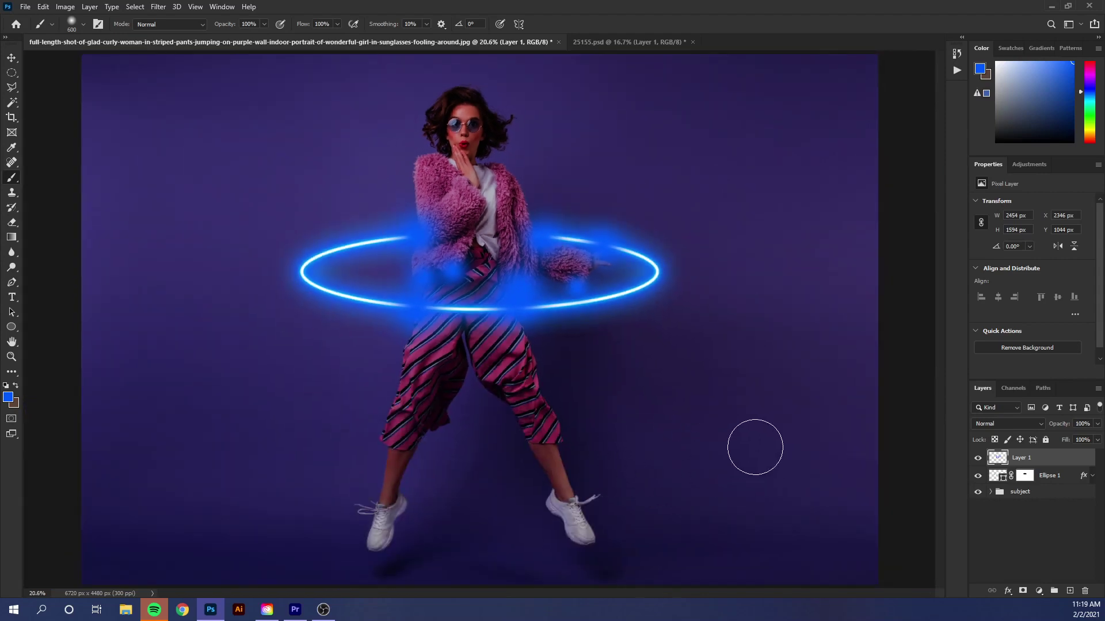
Apply a 125-pixel Gaussian Blur to Layer 1's painted blue glow patches.
click(159, 7)
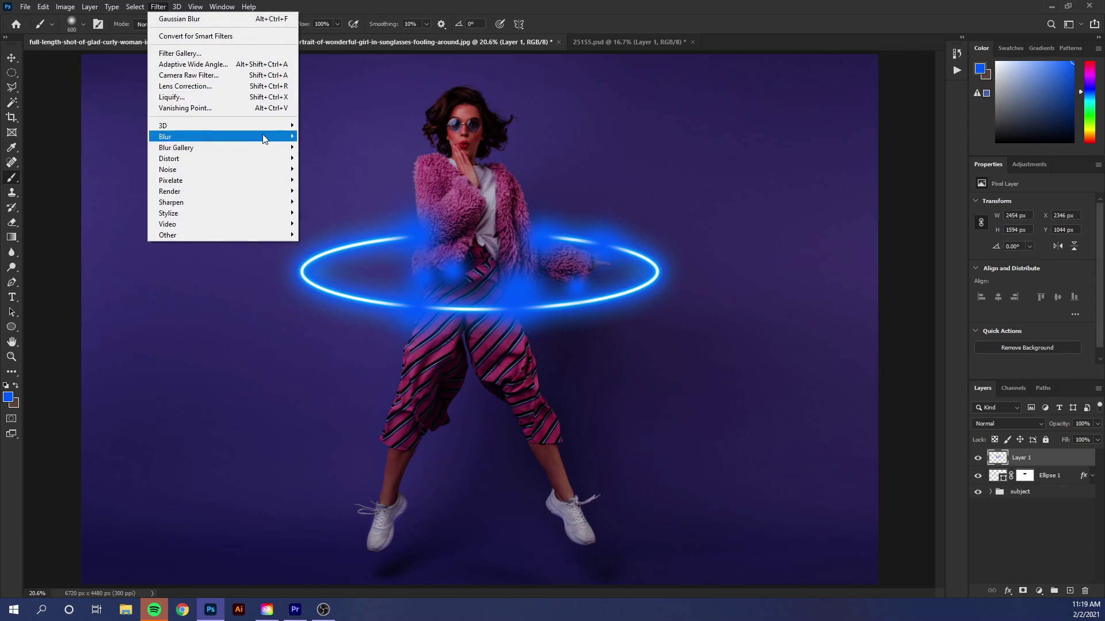
mouse_move(265, 138)
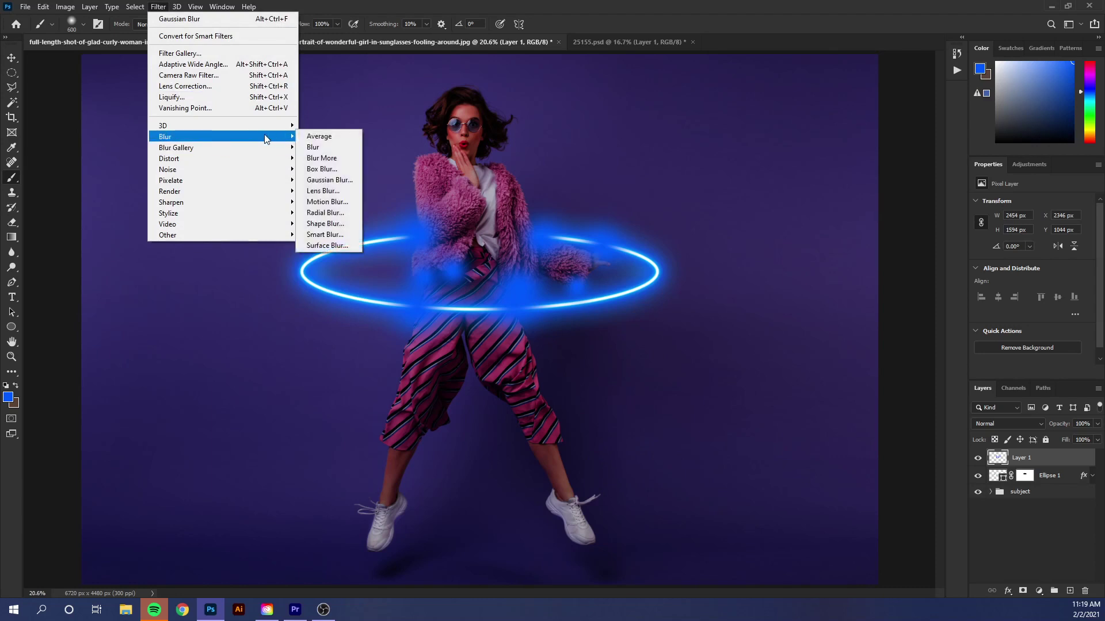
click(329, 180)
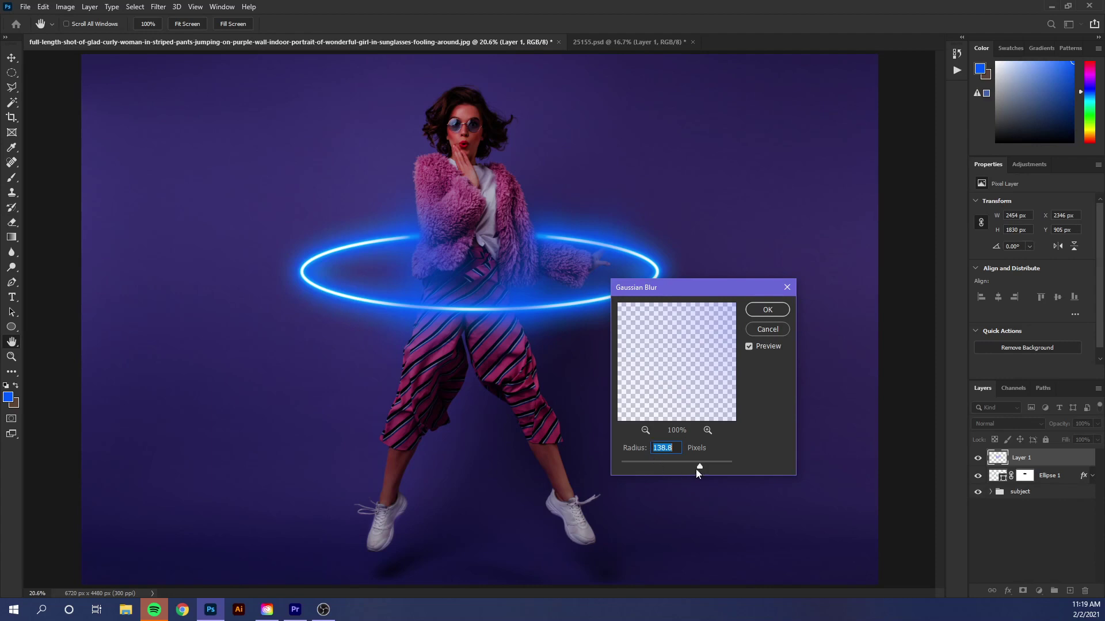
drag(688, 470, 606, 460)
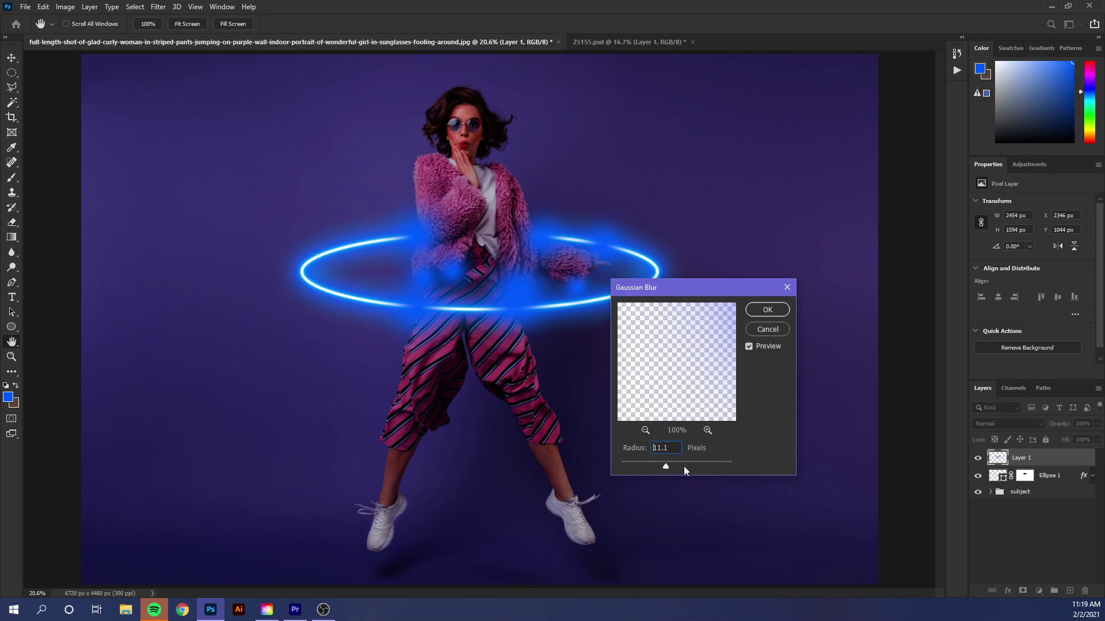
drag(685, 468, 697, 466)
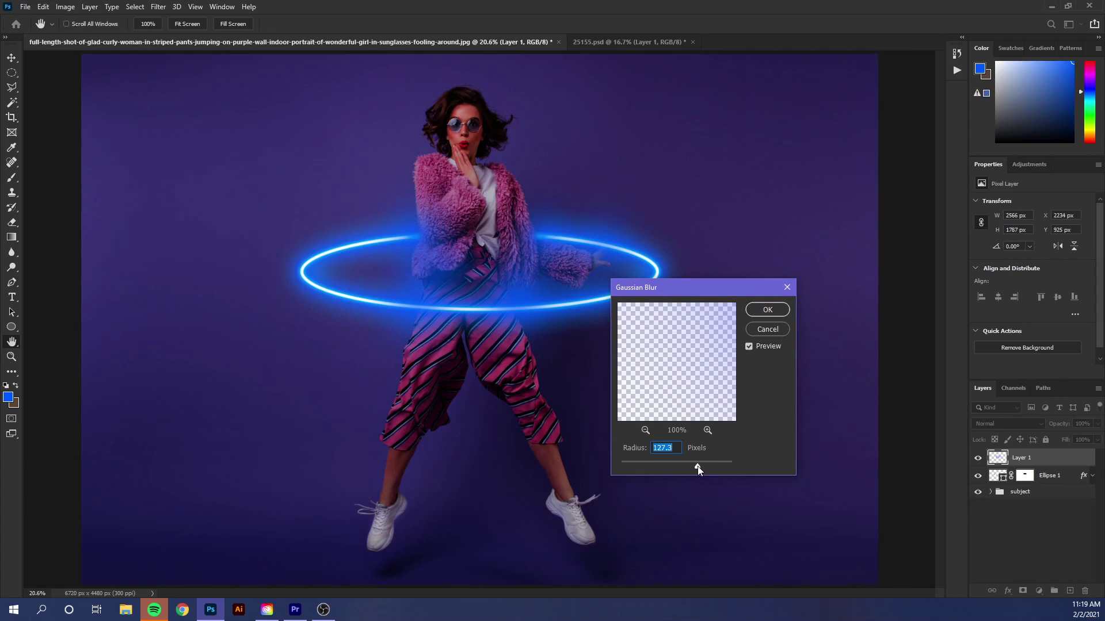
drag(686, 467, 696, 466)
text(125)
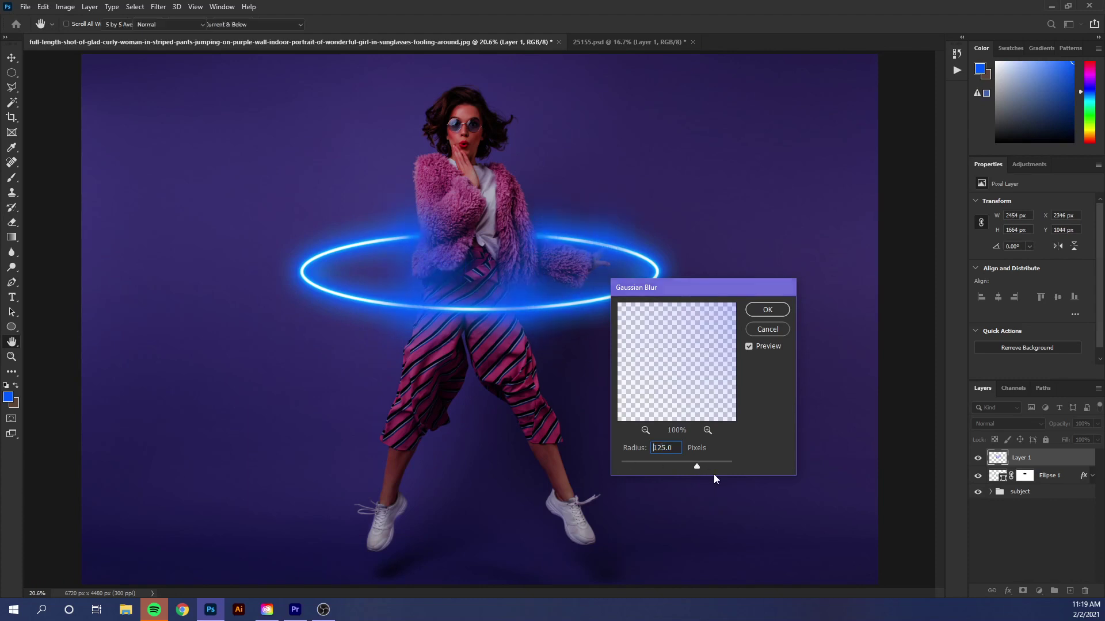
key(Return)
key(b)
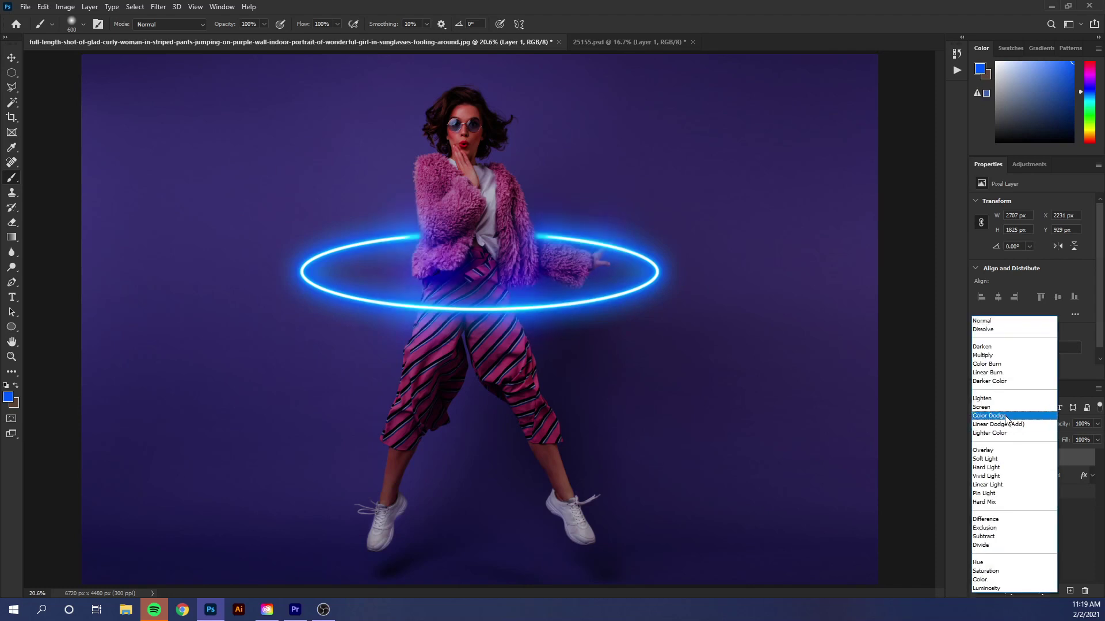
Switch Layer 1's blend mode to Color Dodge to intensify the blue glow.
click(1005, 416)
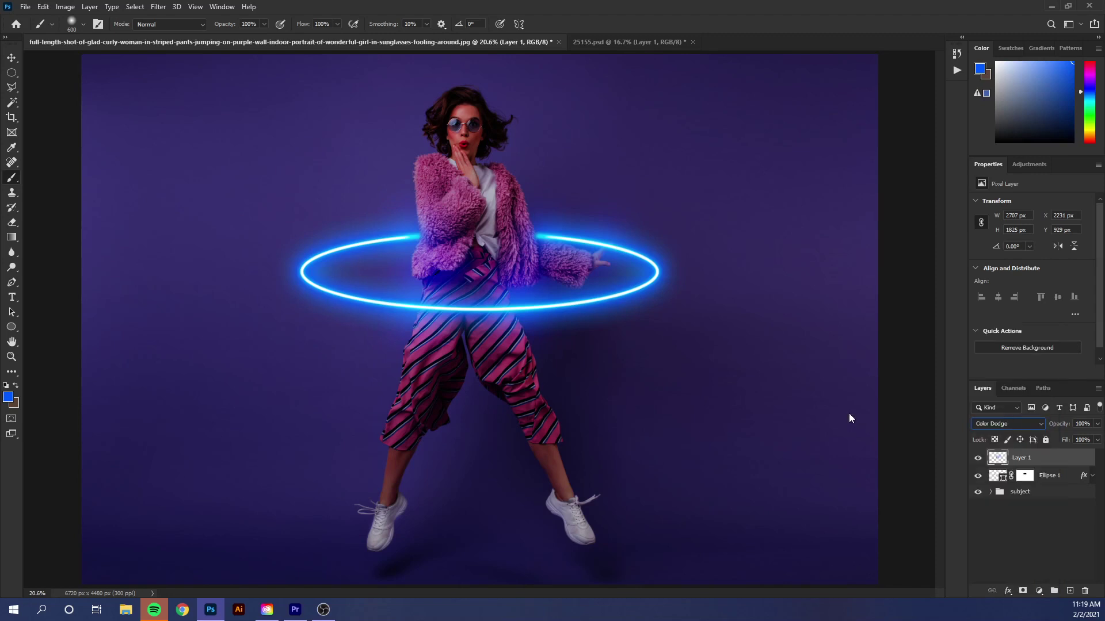